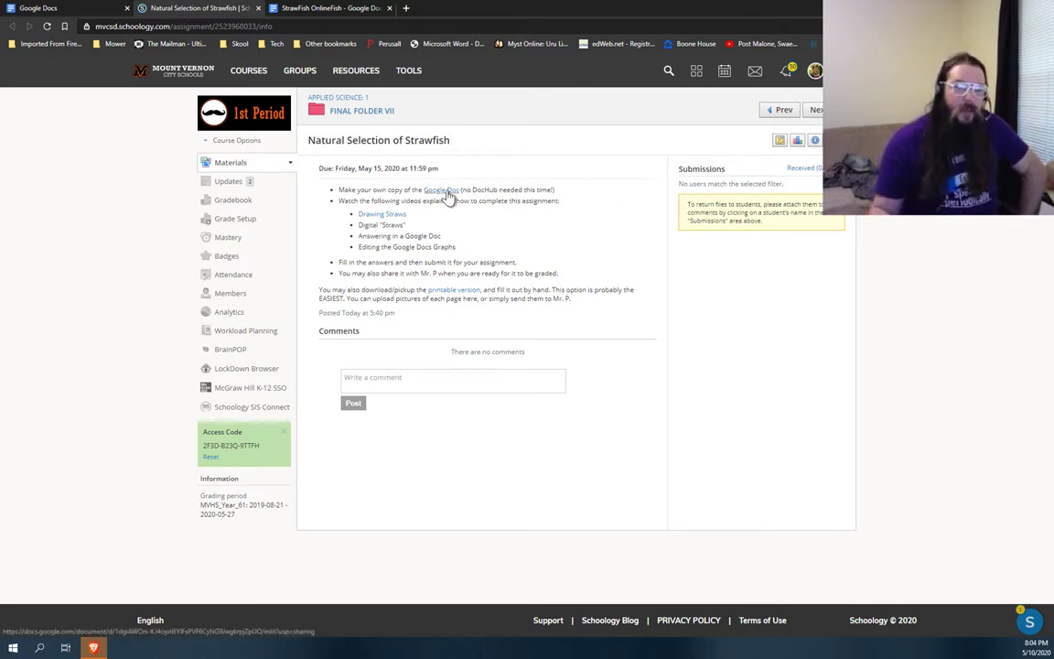
# Switch to the StrawFish OnlineFish worksheet and set the zoom to Fit.
pyautogui.moveTo(470, 190); pyautogui.dragTo(534, 189)
pyautogui.click(566, 195)
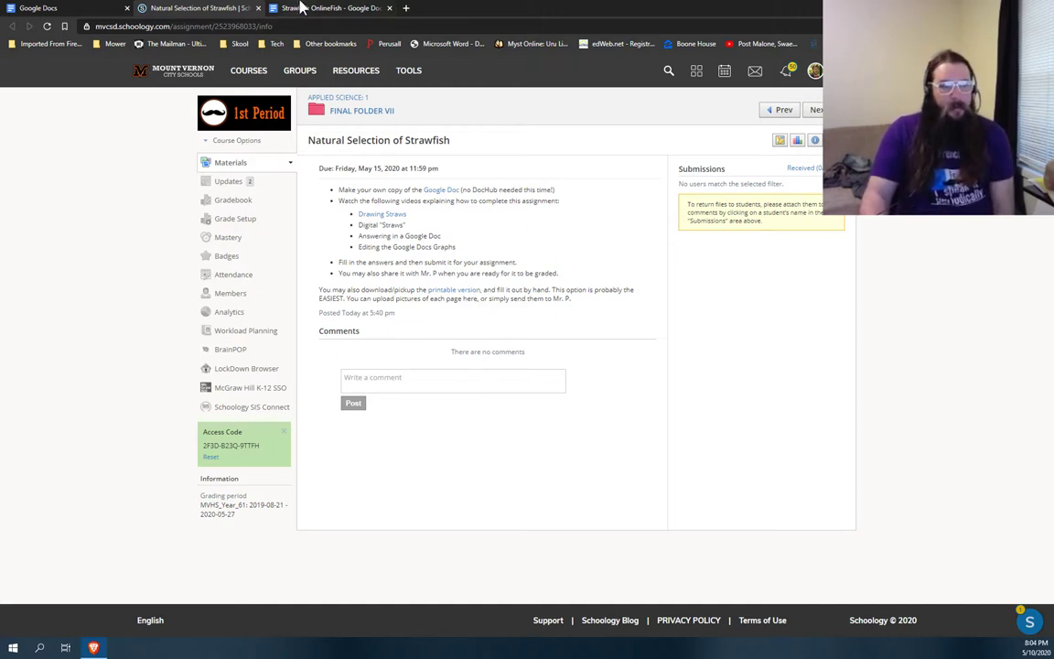
pyautogui.click(271, 7)
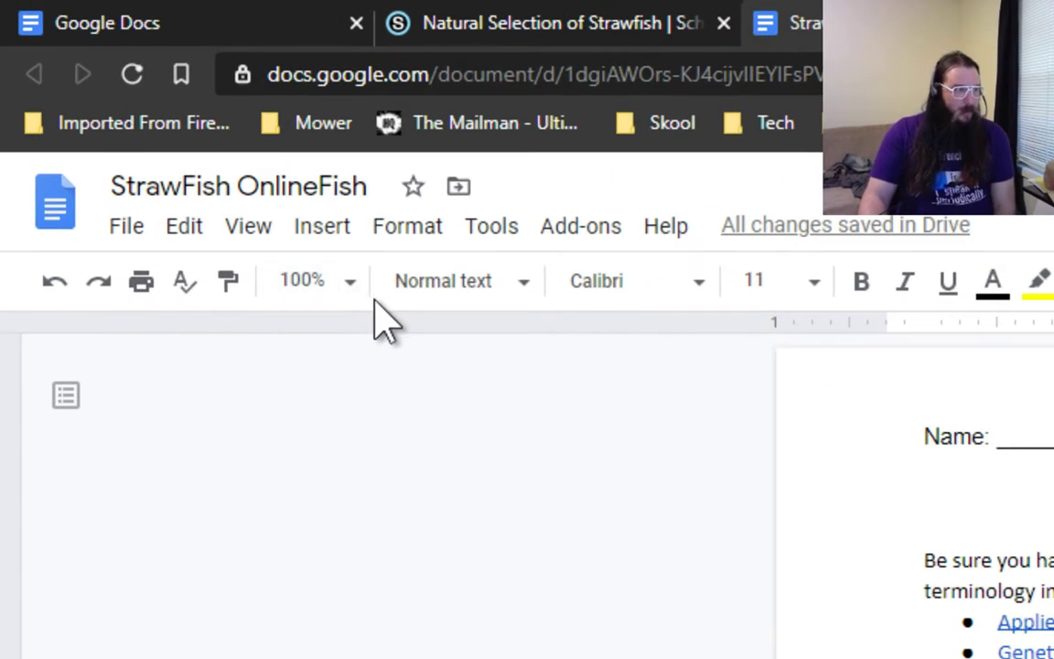
pyautogui.click(353, 289)
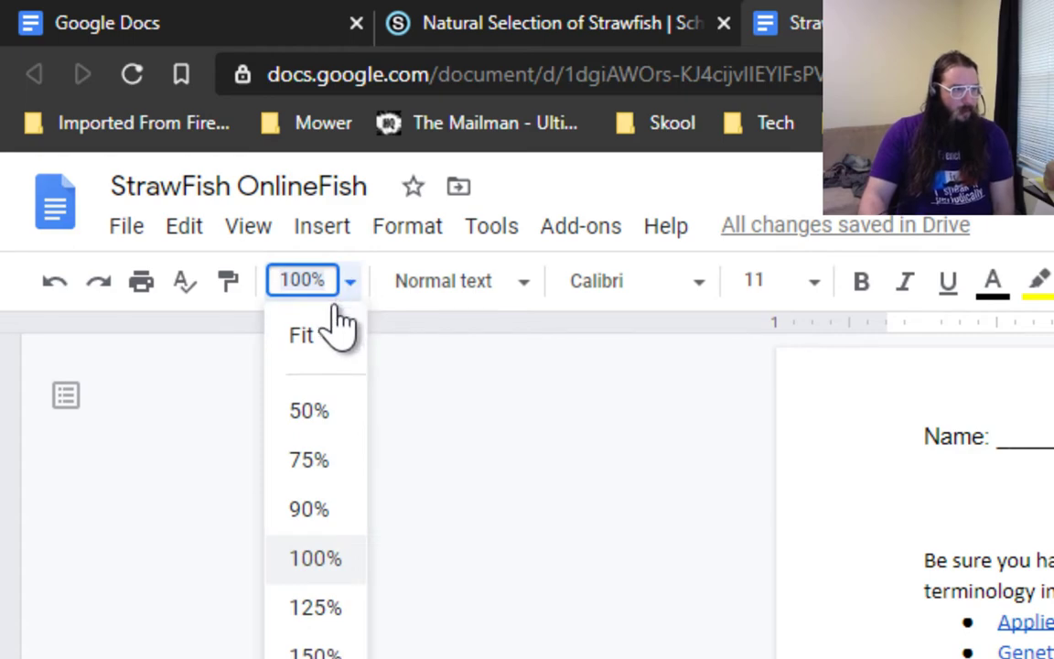
pyautogui.click(316, 338)
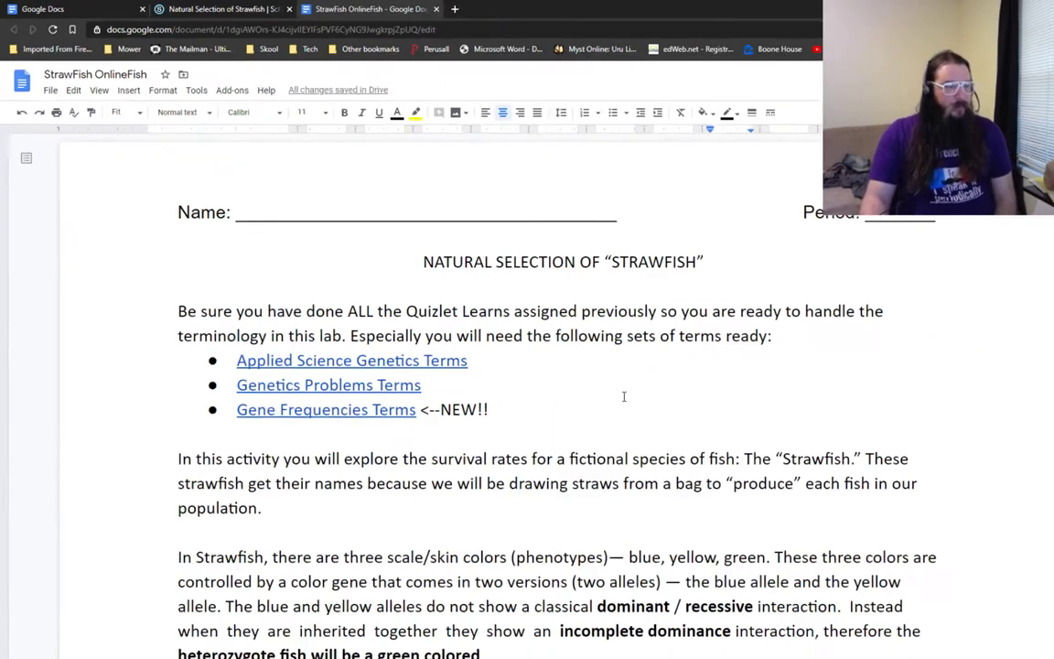
# Scroll down to bring the Test 1 data table into view.
pyautogui.scroll(-3, 549, 348)
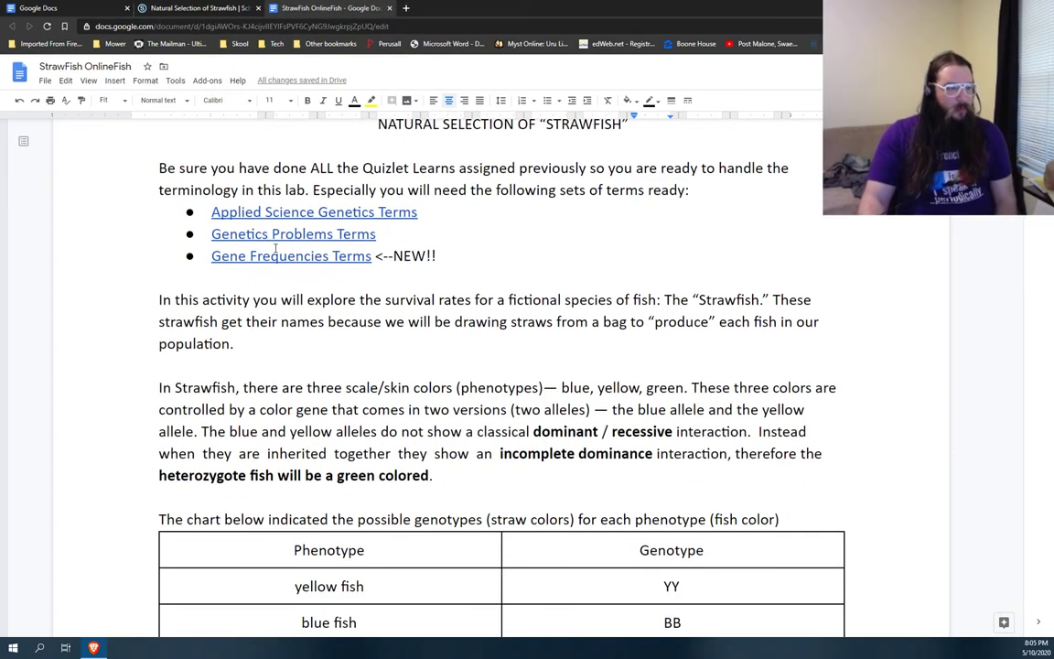
pyautogui.scroll(-8, 335, 302)
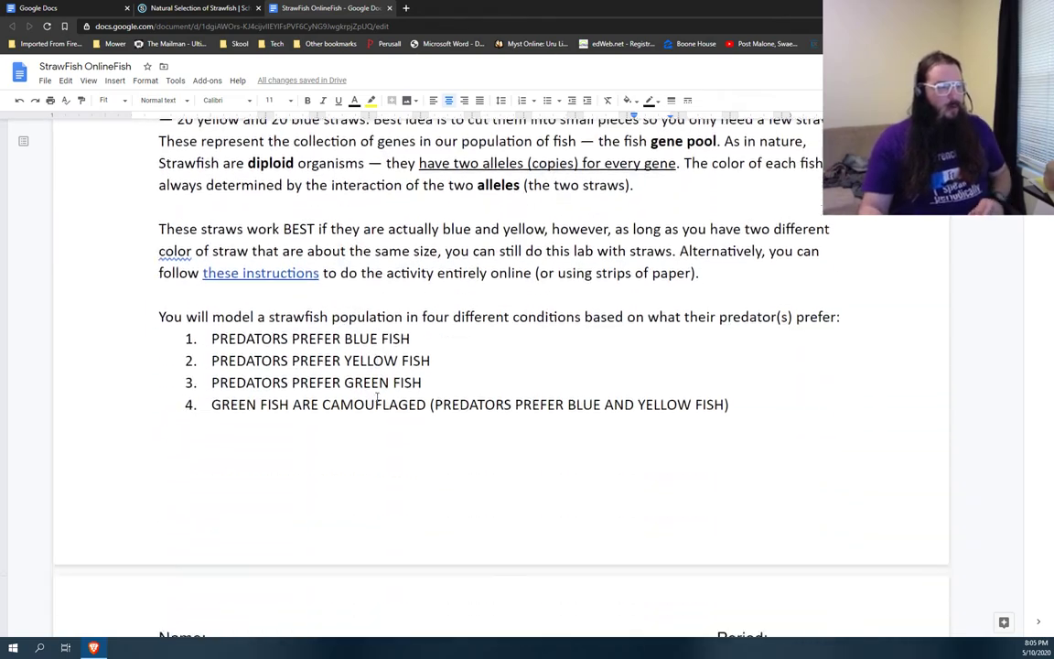
pyautogui.scroll(-8, 346, 372)
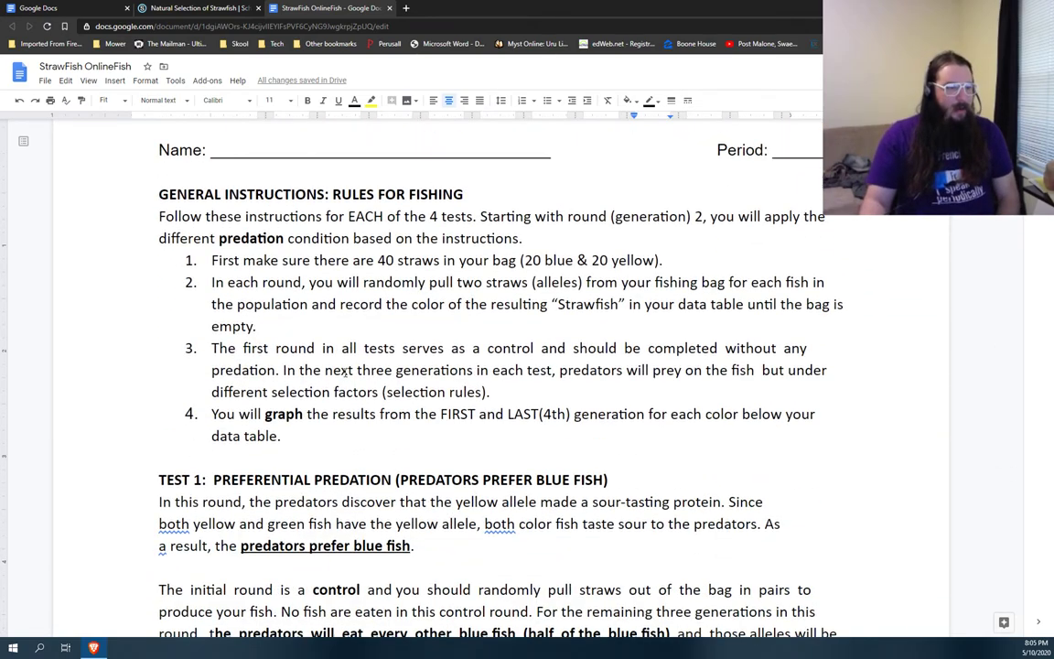
pyautogui.scroll(5, 346, 372)
pyautogui.scroll(-8, 346, 375)
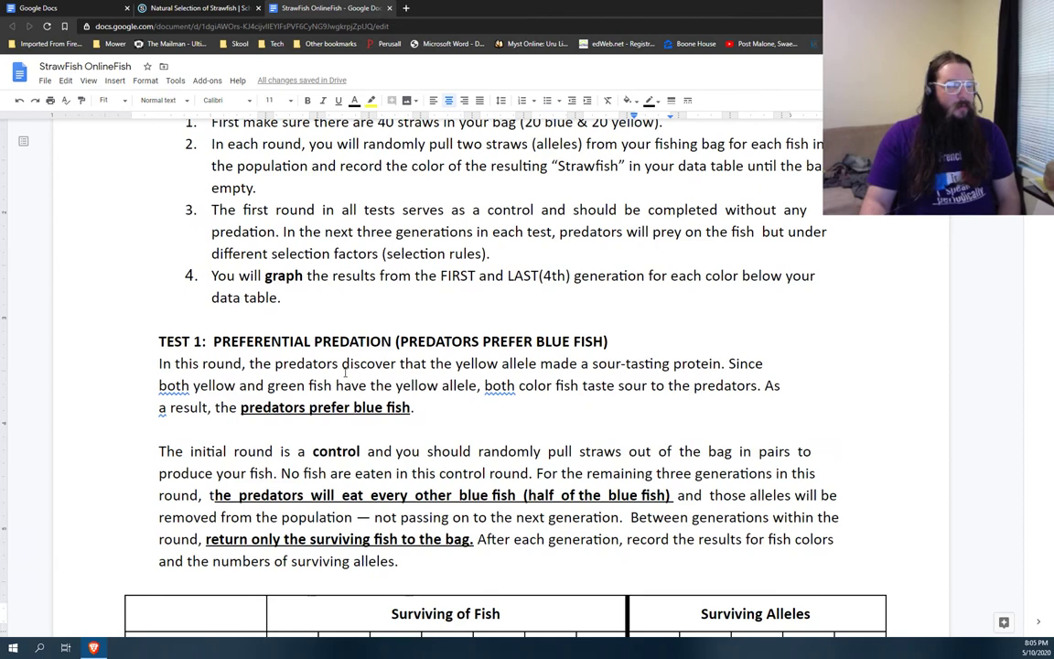
# Enter 6 for # of yellow and 5 for # of blue in the control row.
pyautogui.click(281, 234)
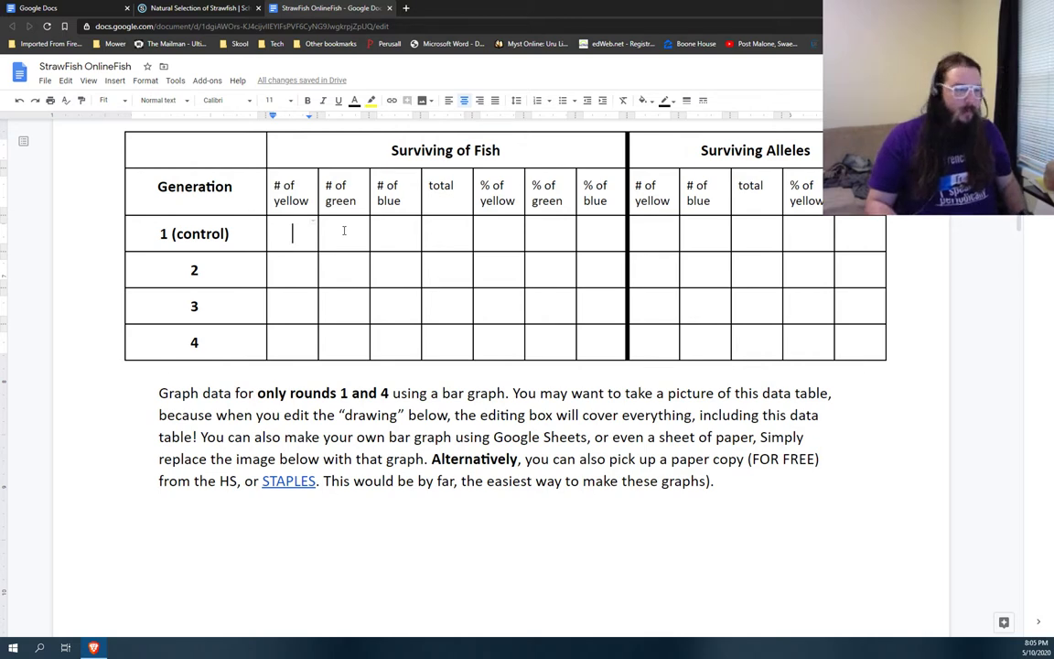
pyautogui.write('6')
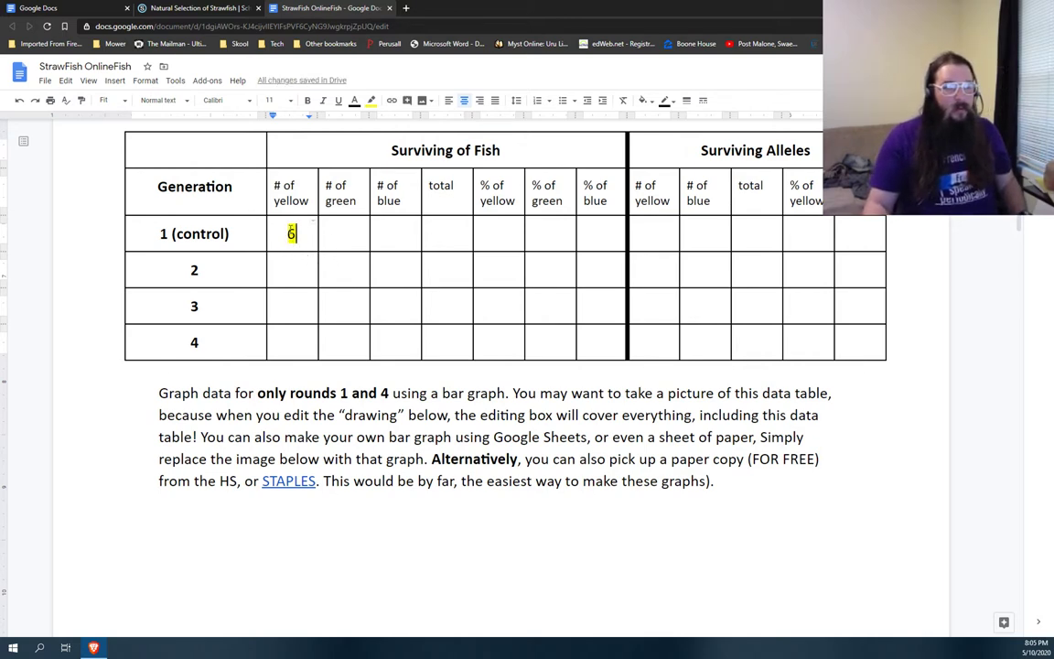
pyautogui.click(388, 239)
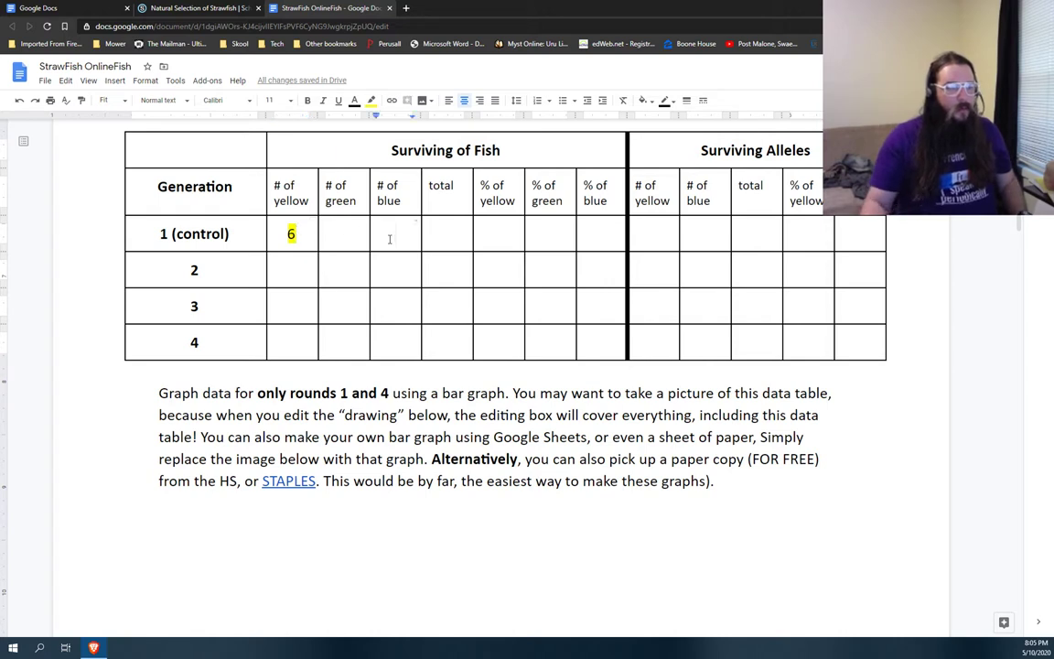
pyautogui.write('ds')
pyautogui.press('BackSpace')
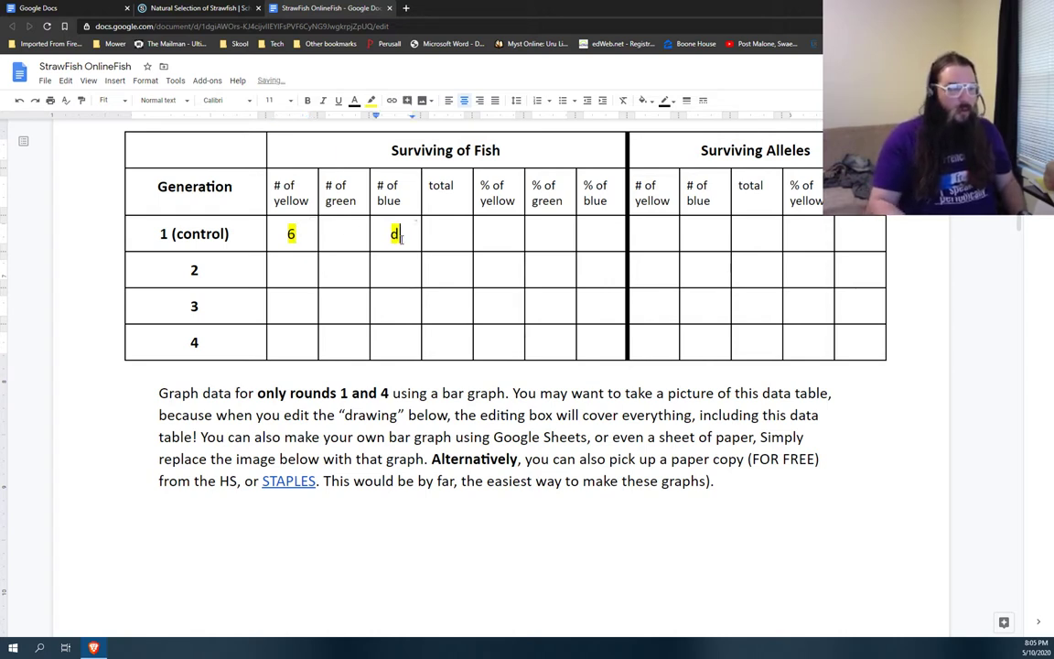
pyautogui.press('BackSpace')
pyautogui.write('5')
# Enter 9 for # of green and a total of 20 in the control row.
pyautogui.click(543, 242)
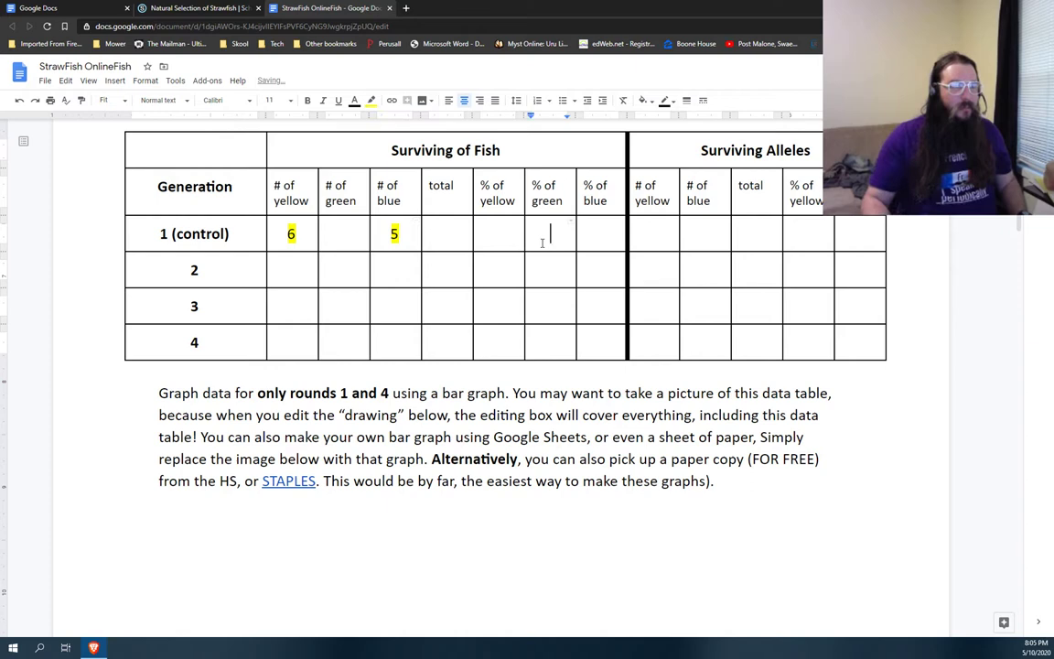
pyautogui.write('1')
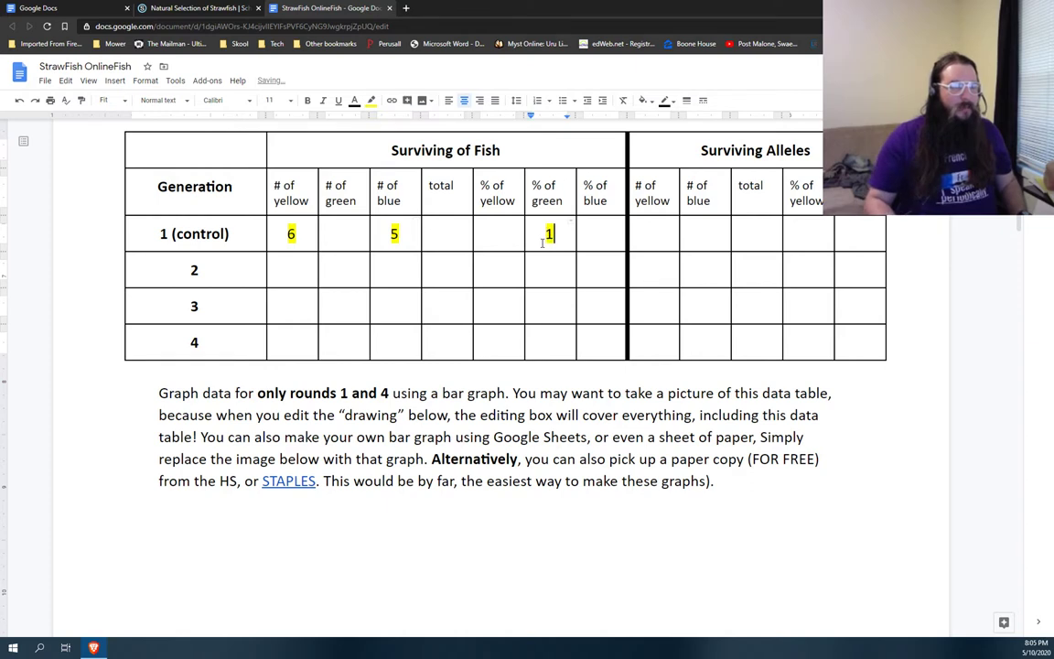
pyautogui.click(458, 232)
pyautogui.click(346, 236)
pyautogui.write('0')
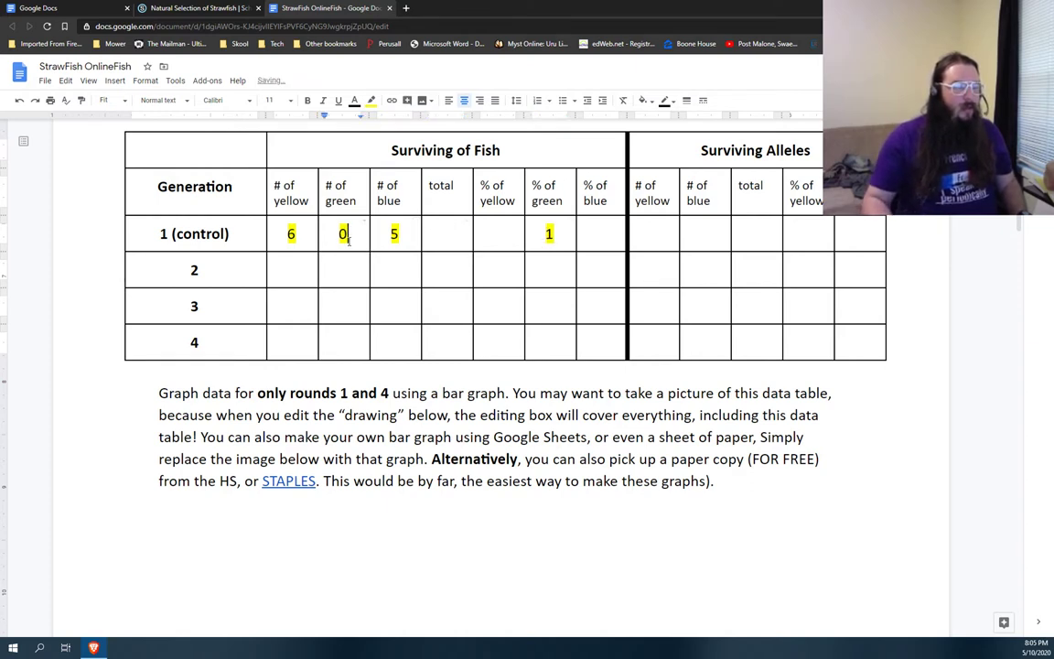
pyautogui.press('BackSpace')
pyautogui.write('1')
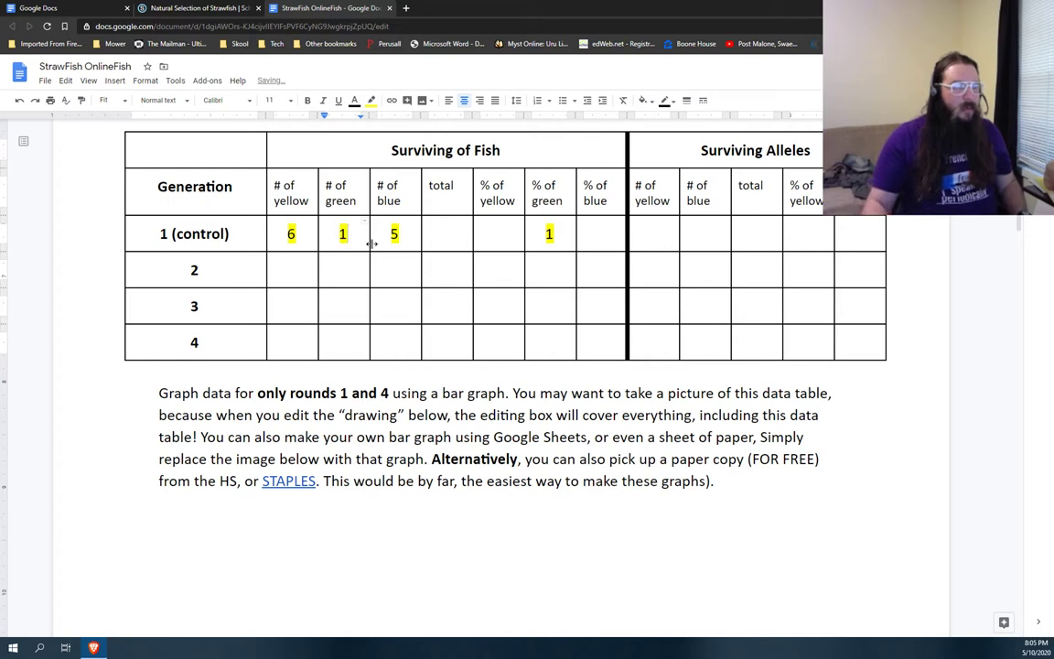
pyautogui.click(438, 239)
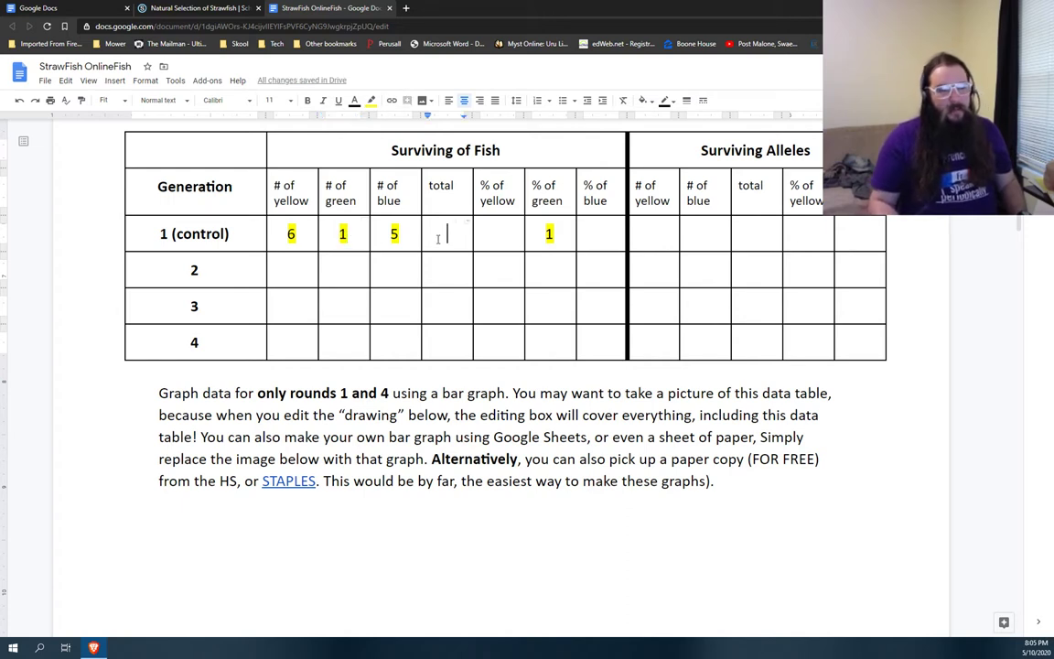
pyautogui.doubleClick(344, 234)
pyautogui.write('9')
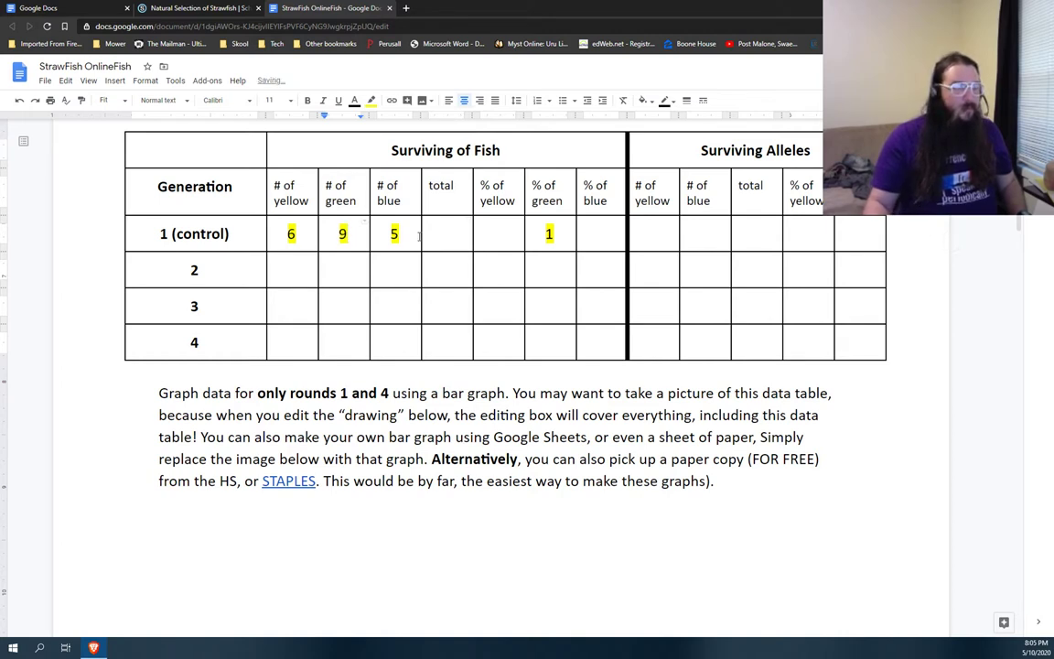
pyautogui.click(443, 231)
pyautogui.write('20')
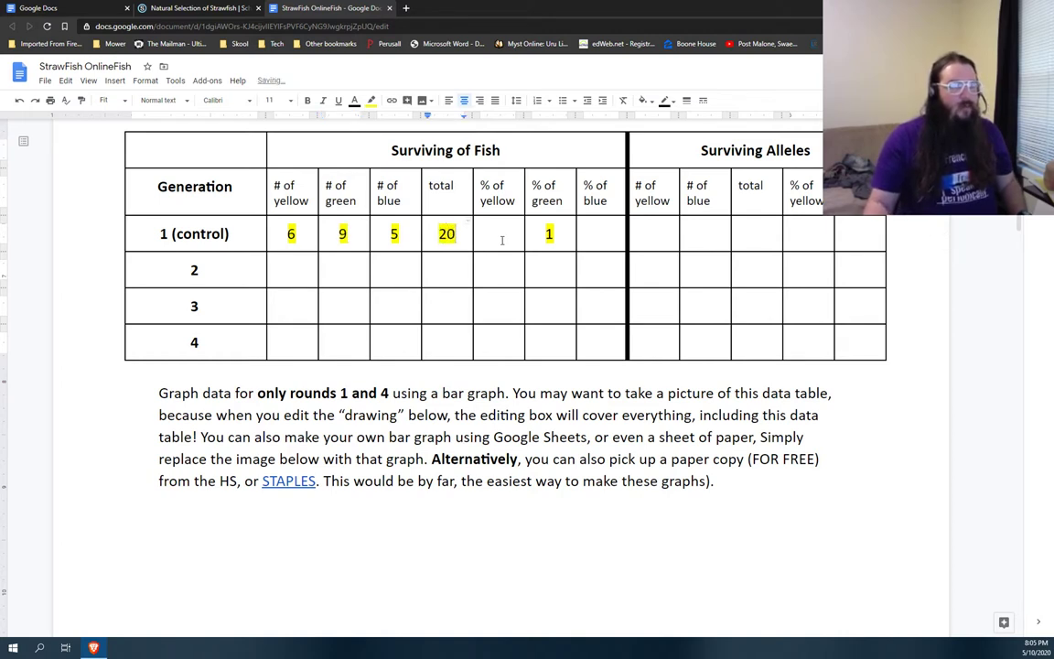
pyautogui.click(501, 239)
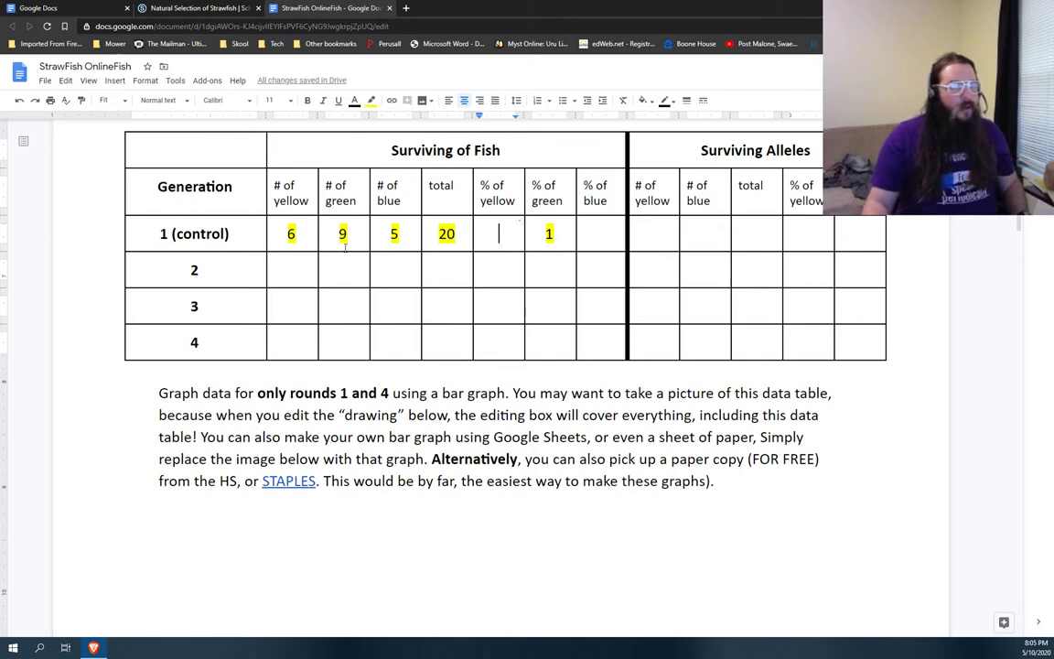
# Compute 6/20 in Calculator and enter 30 as the control row's % of yellow.
pyautogui.press('F10')
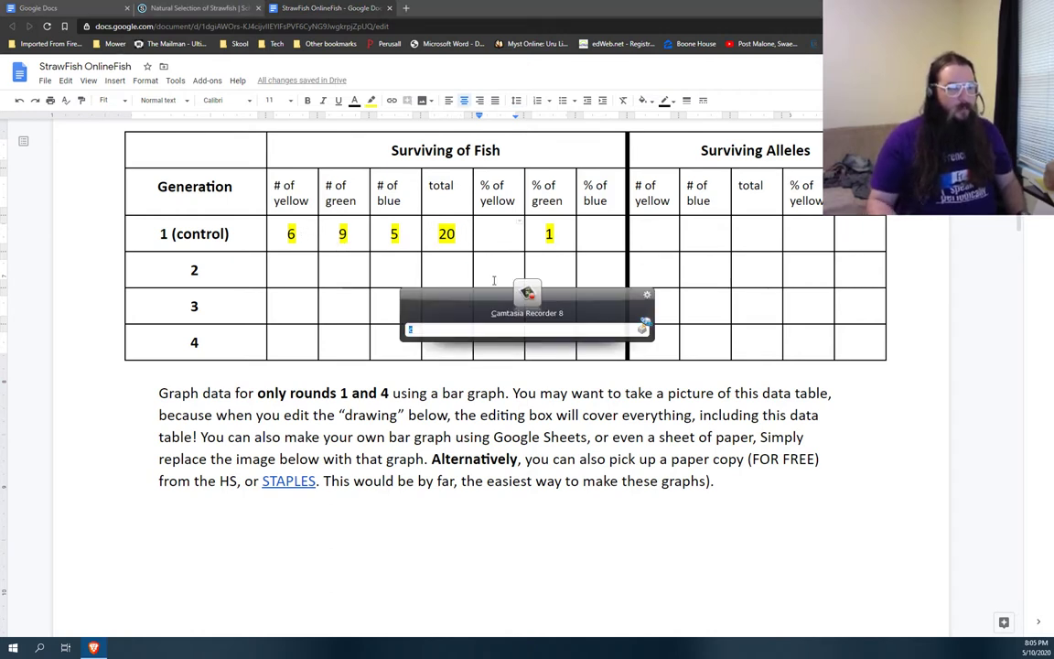
pyautogui.write('ca')
pyautogui.press('Down')
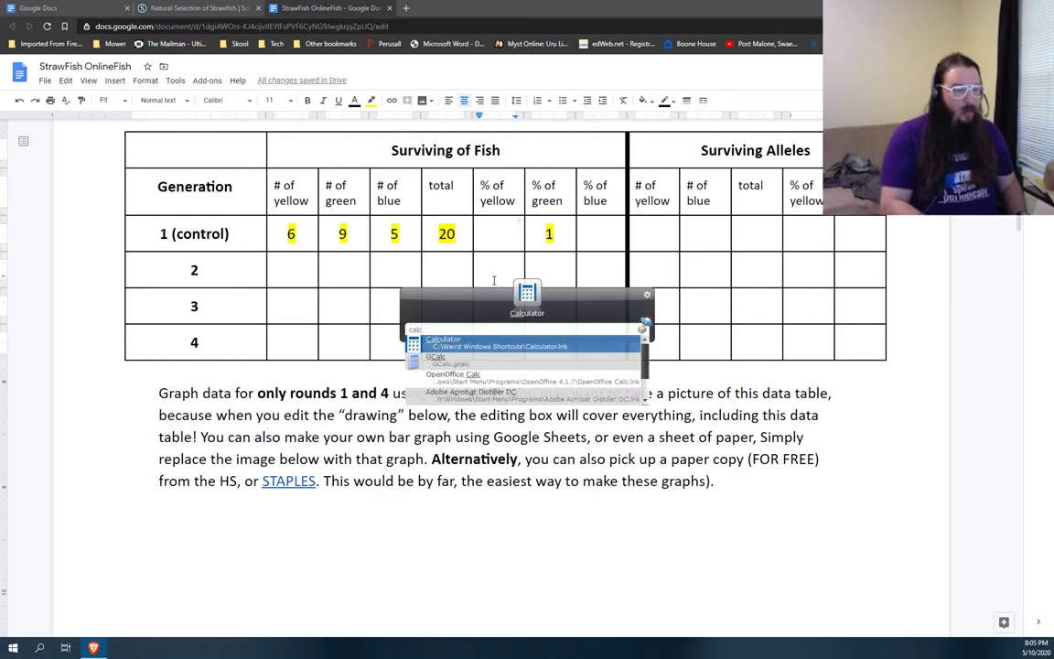
pyautogui.press('Return')
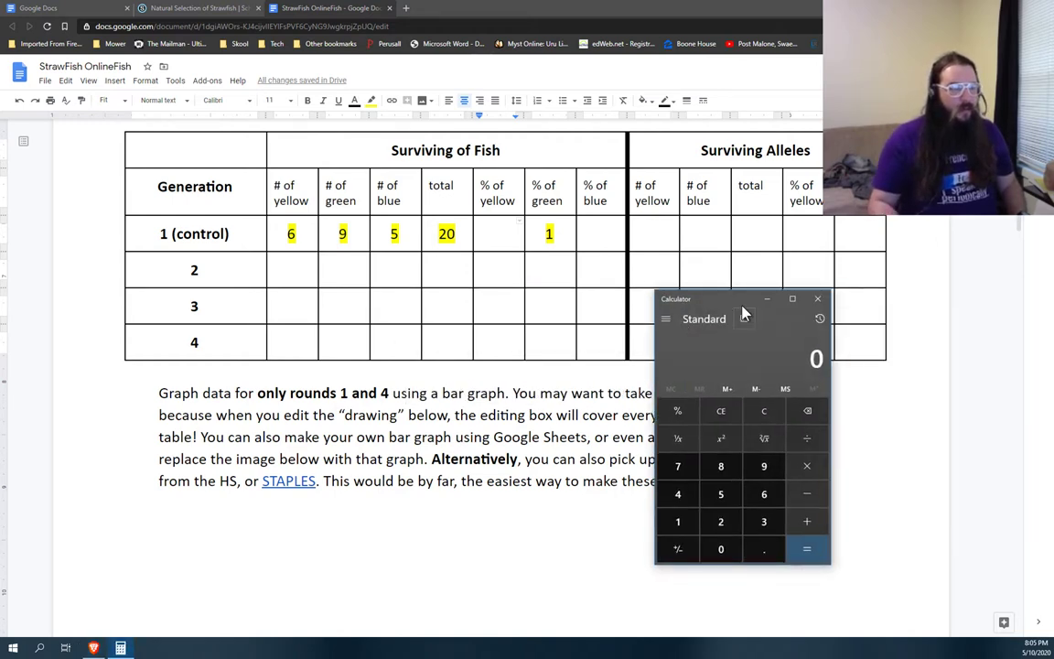
pyautogui.write('6/20')
pyautogui.press('Return')
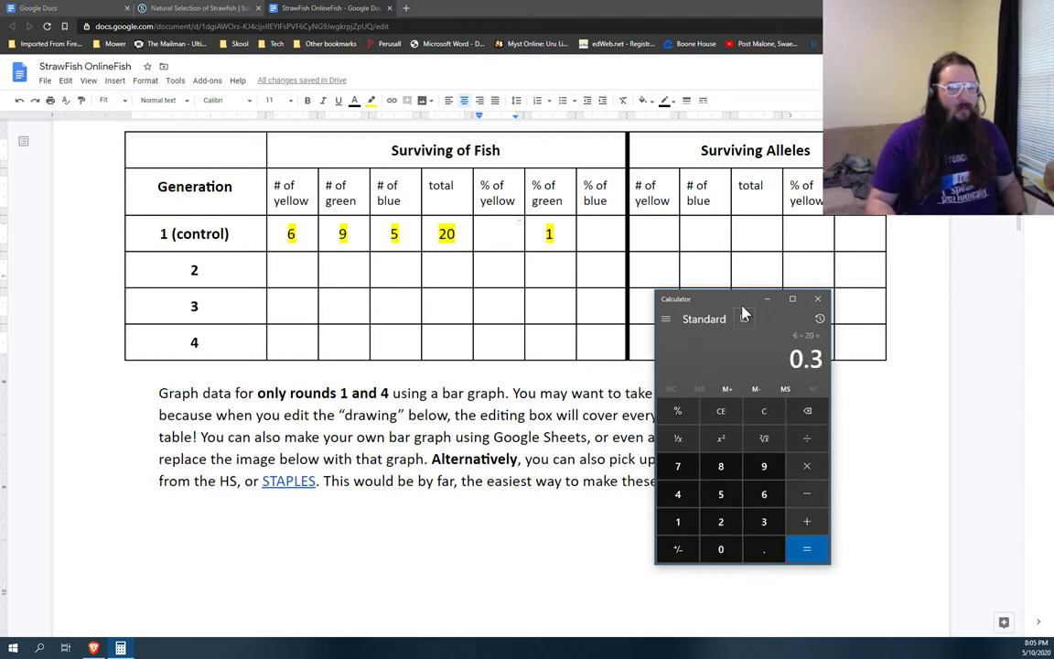
pyautogui.click(485, 229)
pyautogui.write('3')
pyautogui.press('Return')
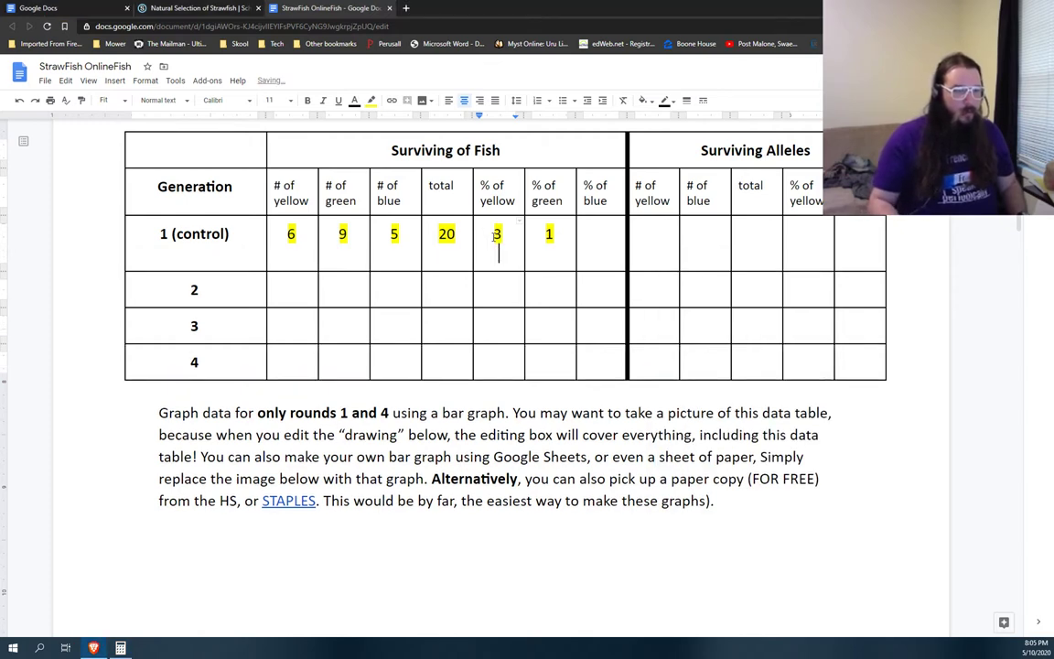
pyautogui.write('0')
pyautogui.press('BackSpace')
pyautogui.press('BackSpace')
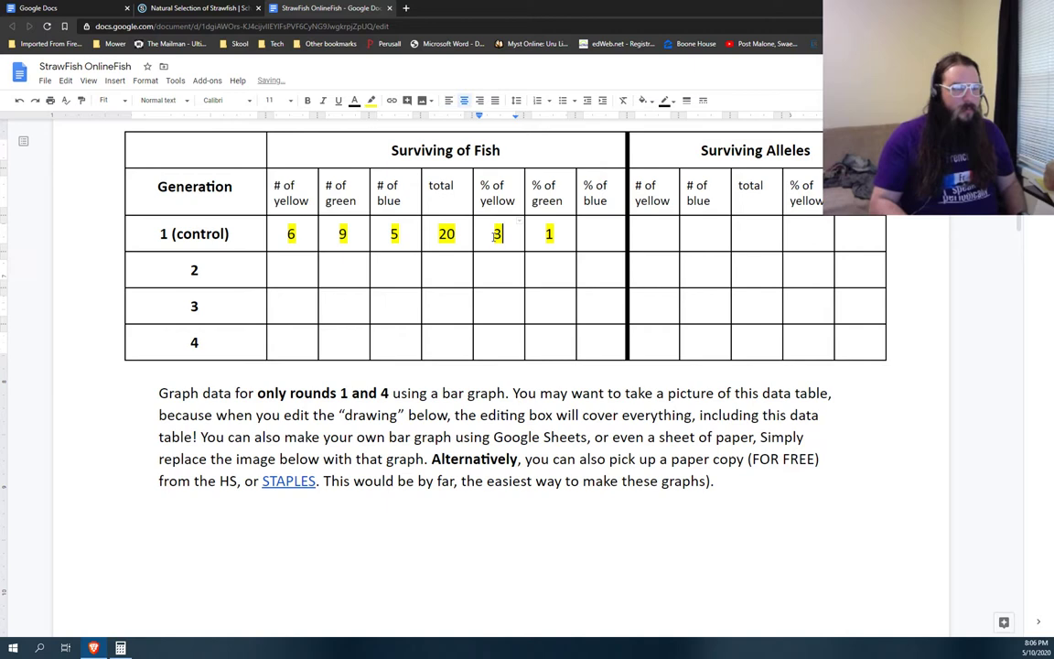
pyautogui.write('0')
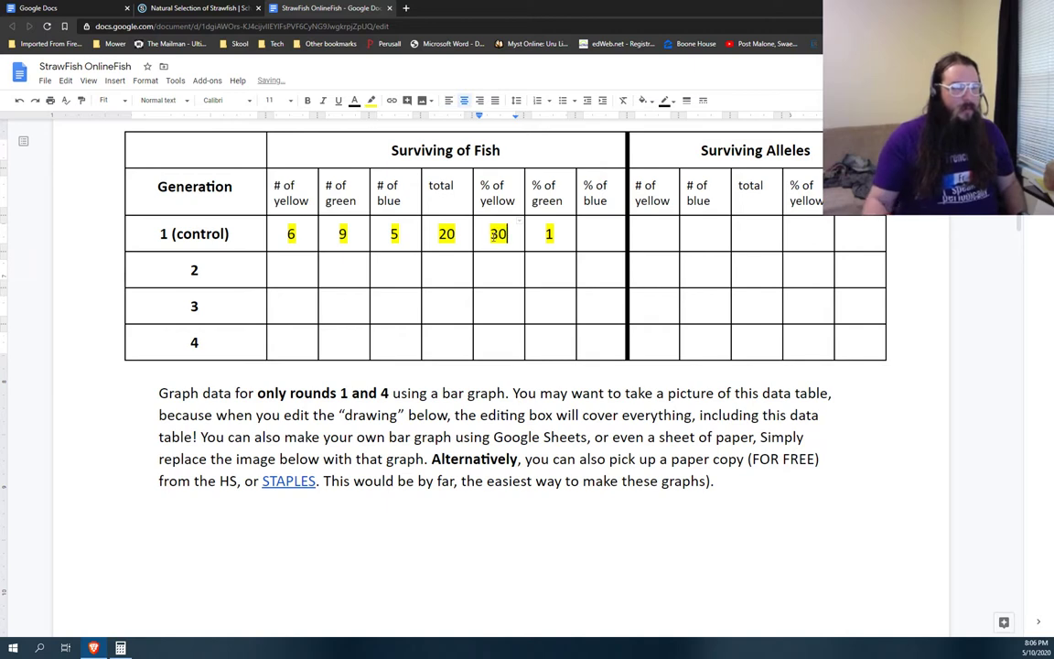
# Compute 9/20 and replace the control row's % of green entry with 45.
pyautogui.click(549, 235)
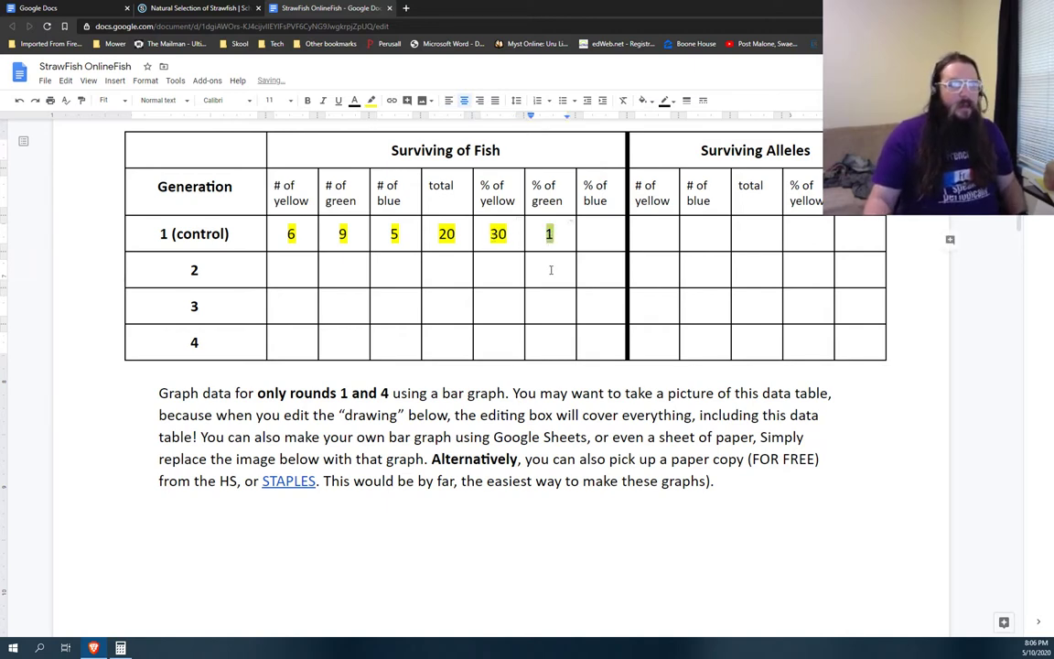
pyautogui.click(119, 648)
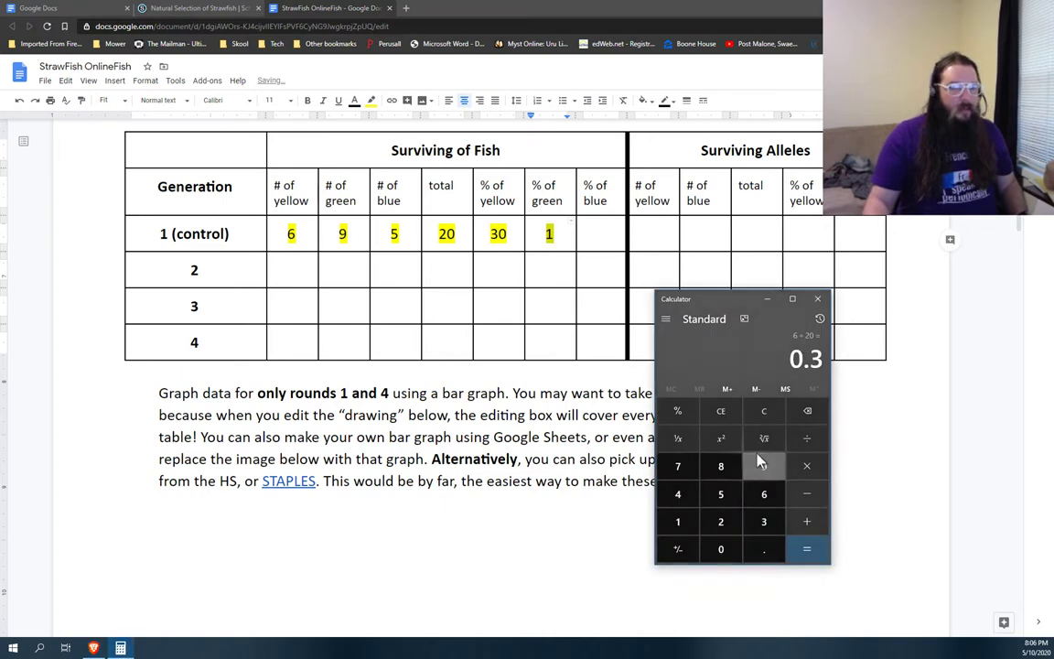
pyautogui.click(764, 467)
pyautogui.press('Return')
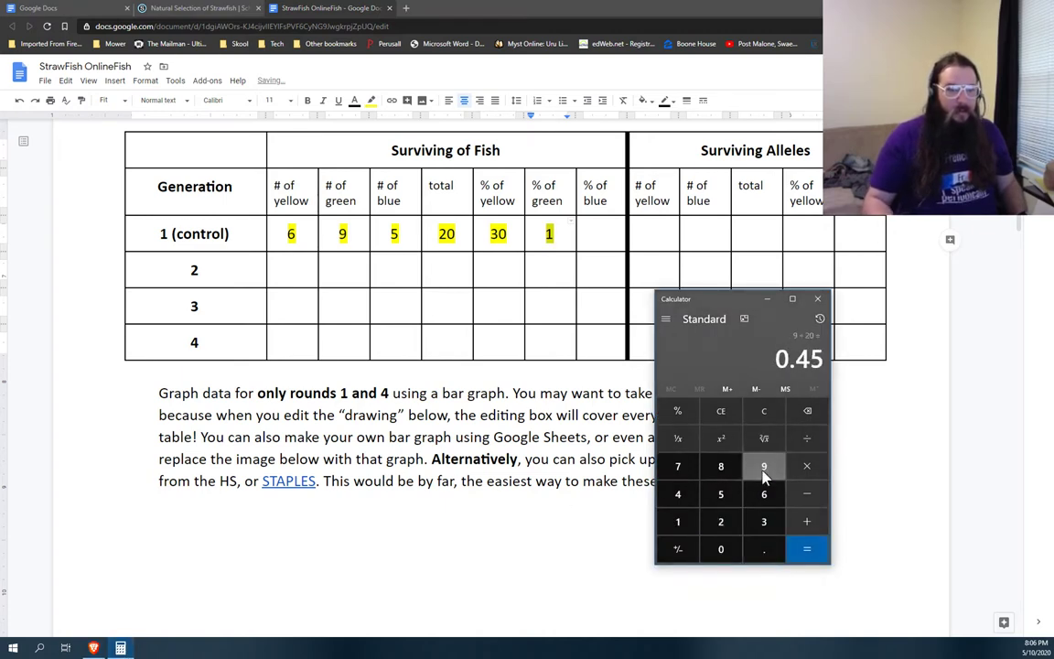
pyautogui.click(550, 234)
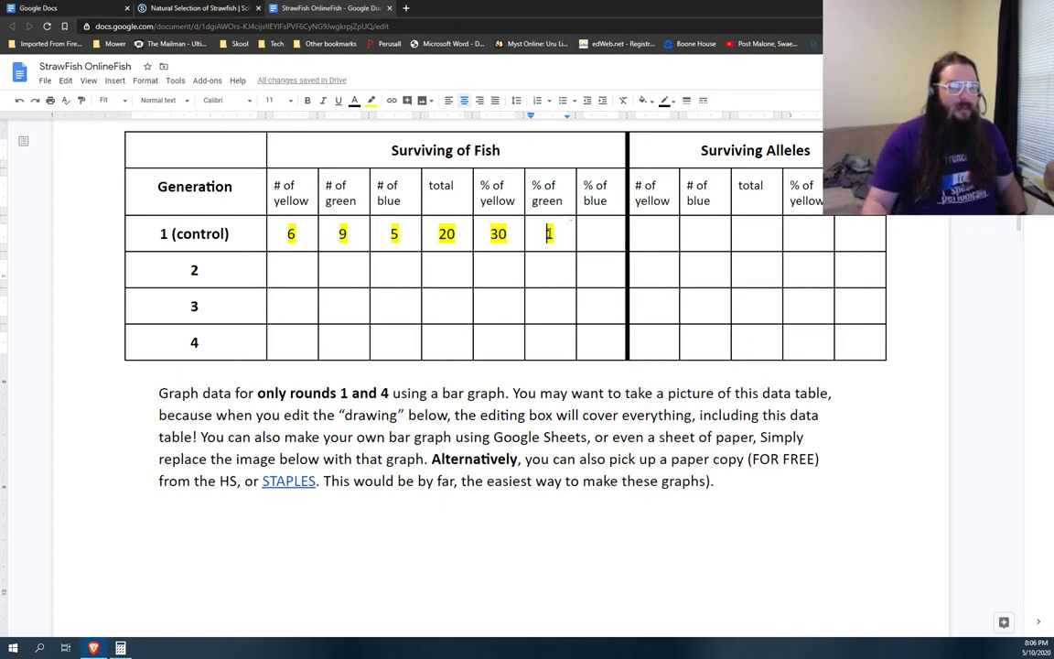
pyautogui.press('BackSpace')
pyautogui.write('45')
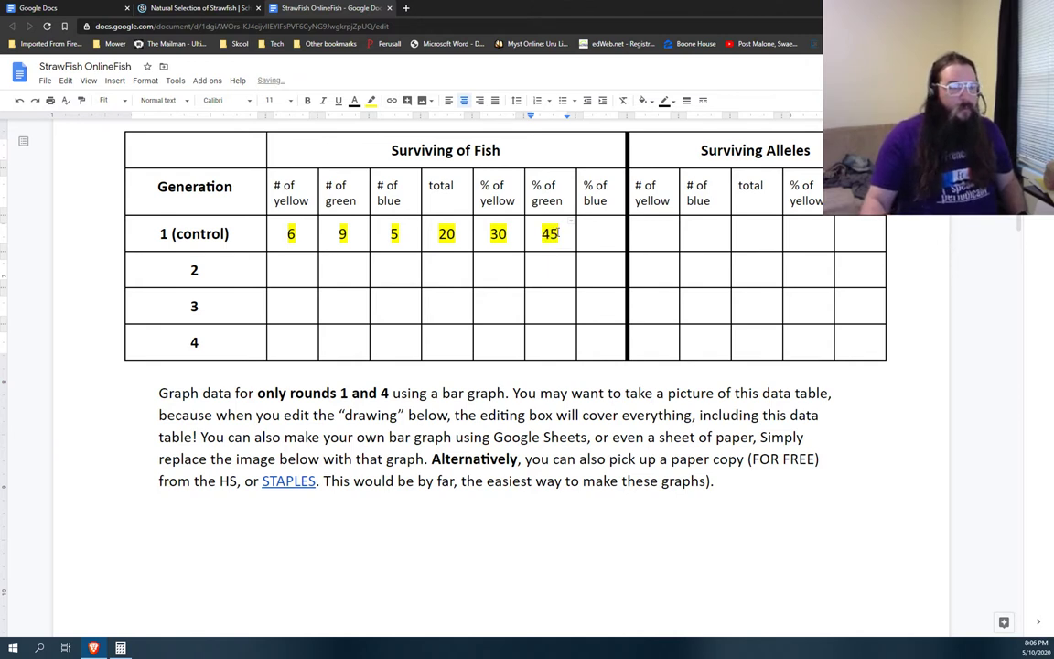
pyautogui.click(604, 231)
# Try adding decimal points before 30 and 45, then remove them.
pyautogui.click(492, 234)
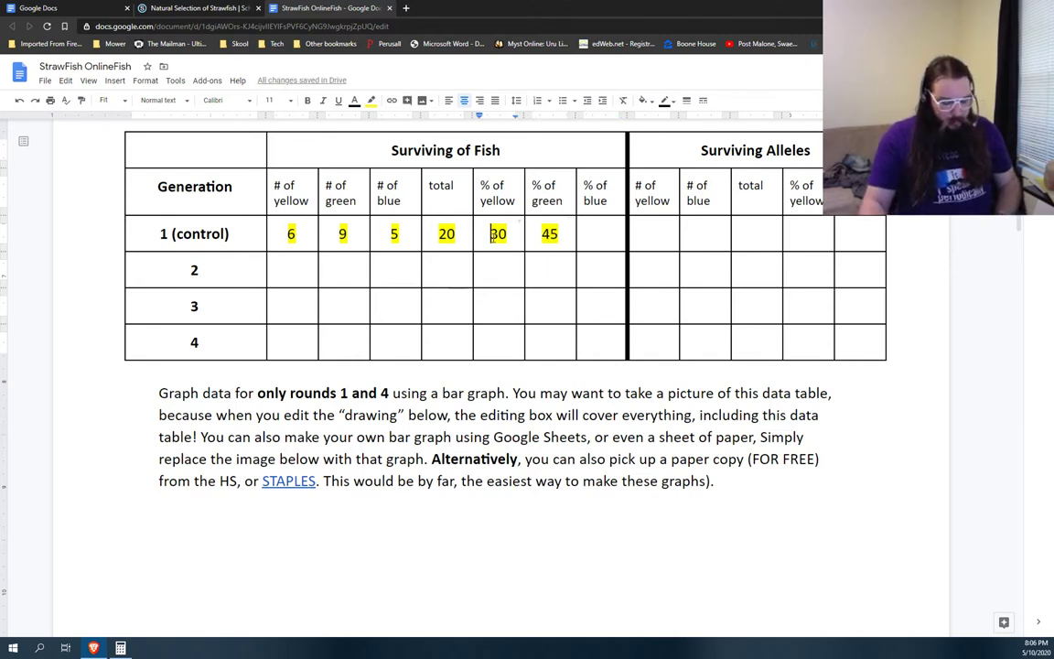
pyautogui.write('.')
pyautogui.press('Right')
pyautogui.press('Right')
pyautogui.press('Right')
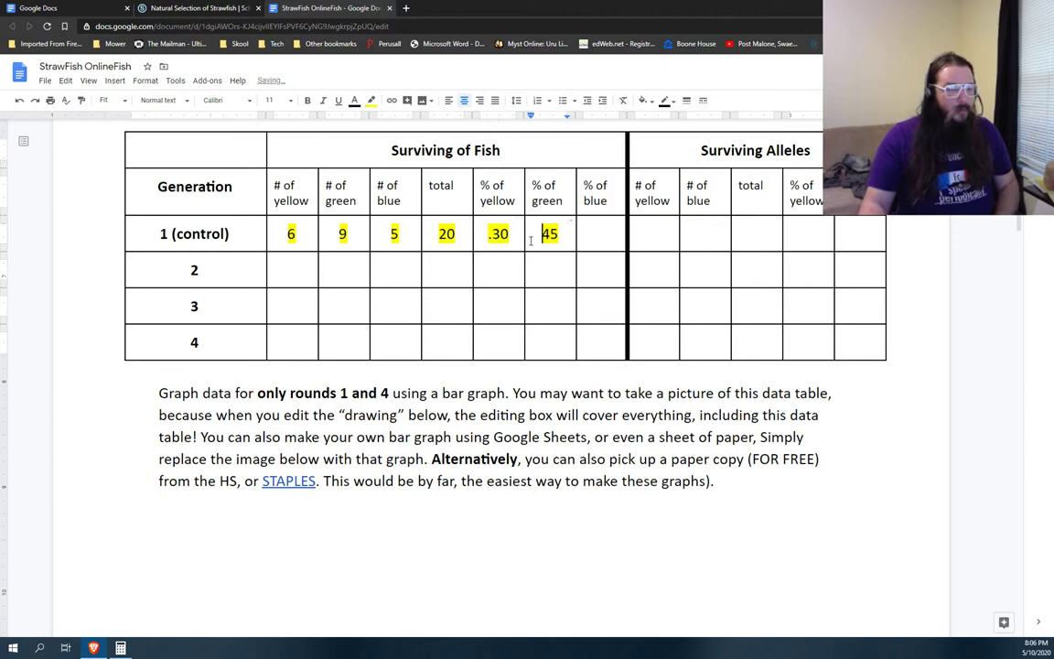
pyautogui.write('.')
pyautogui.press('BackSpace')
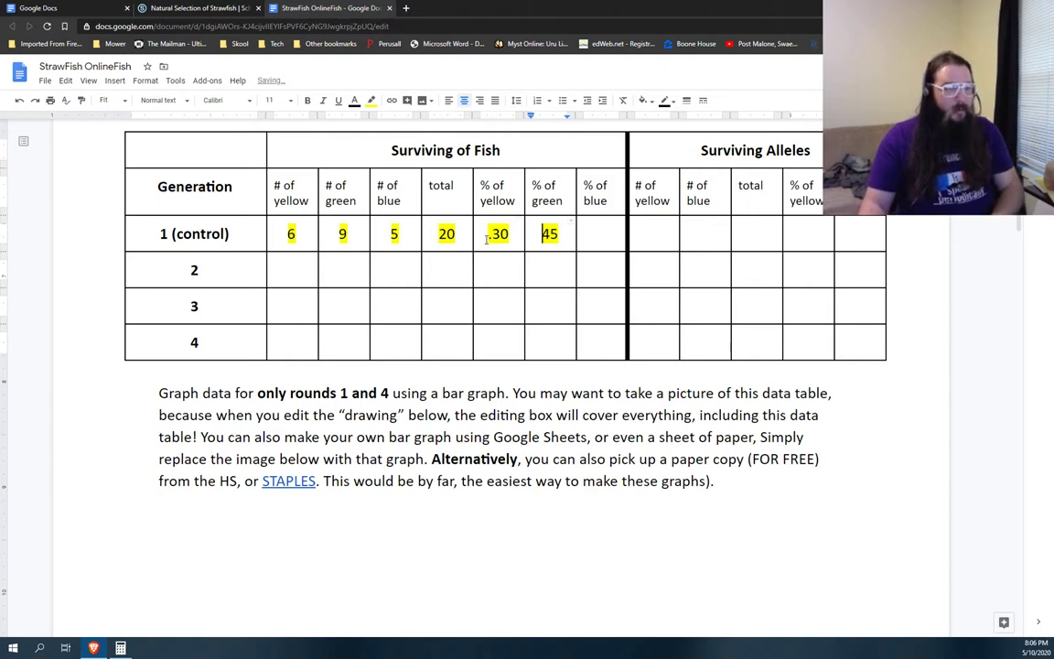
pyautogui.press('Left')
pyautogui.press('Left')
pyautogui.press('Left')
pyautogui.press('BackSpace')
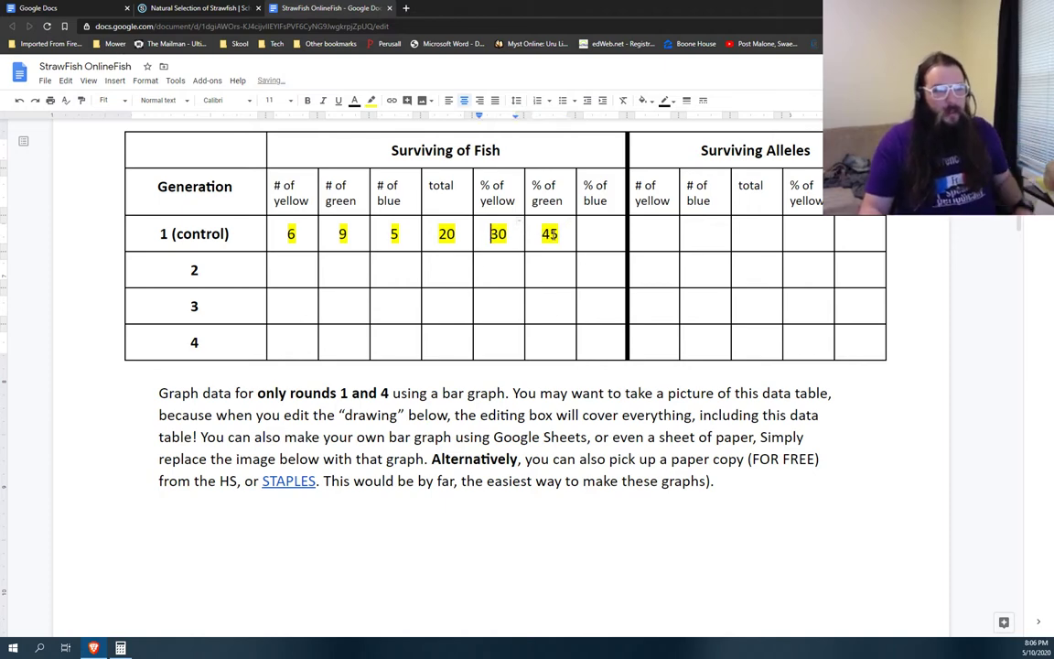
# Answer question 1 with 'This would be' highlighted in yellow.
pyautogui.scroll(-8, 477, 366)
pyautogui.scroll(-7, 477, 365)
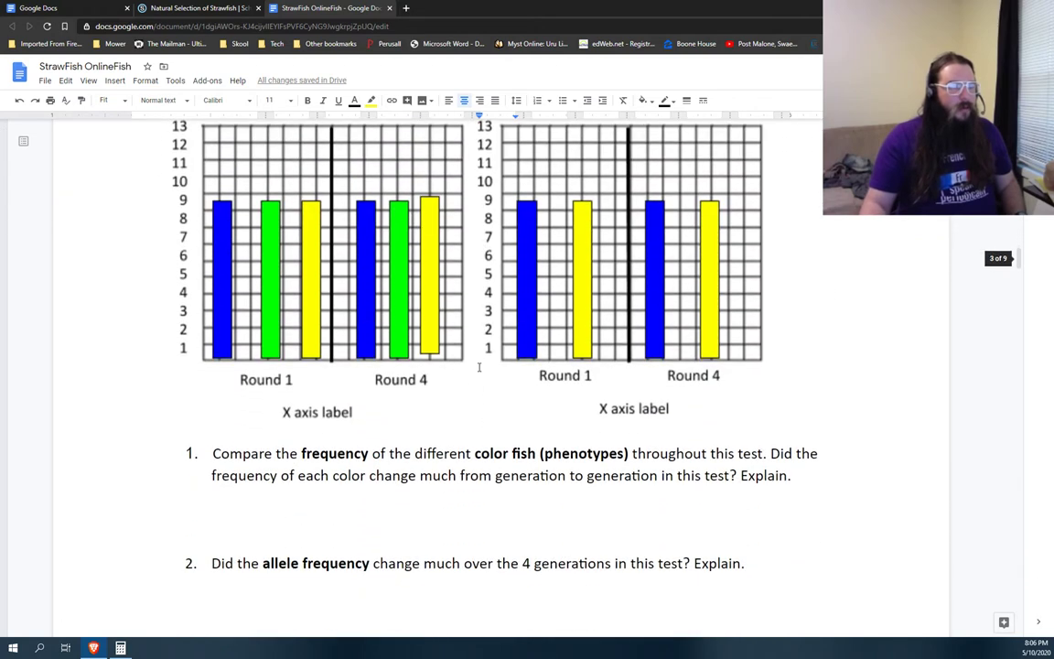
pyautogui.click(280, 173)
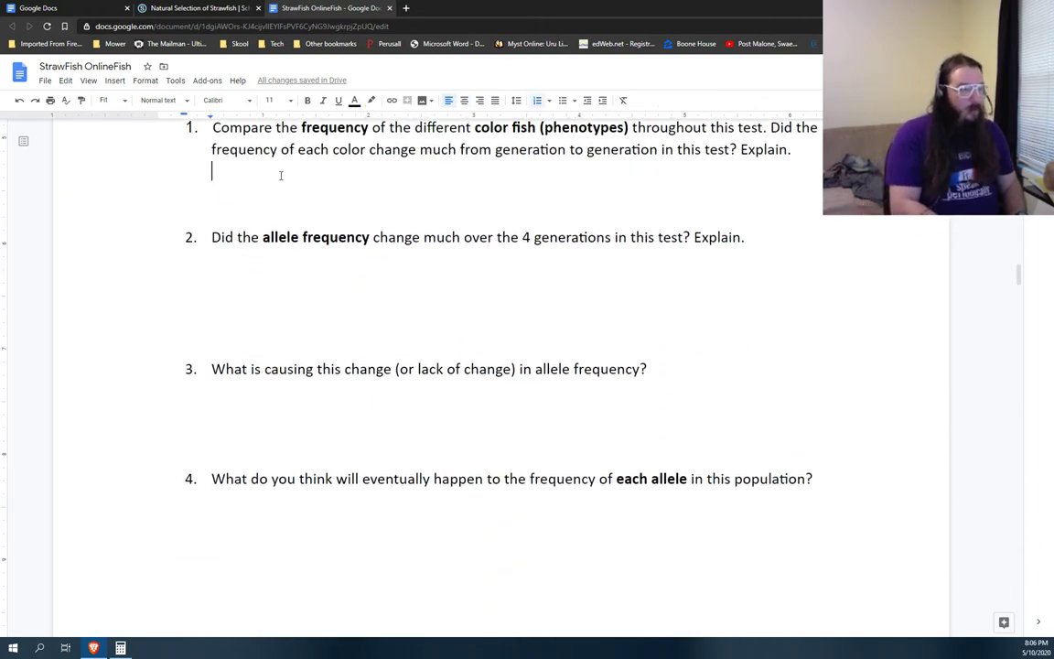
pyautogui.write('This would be')
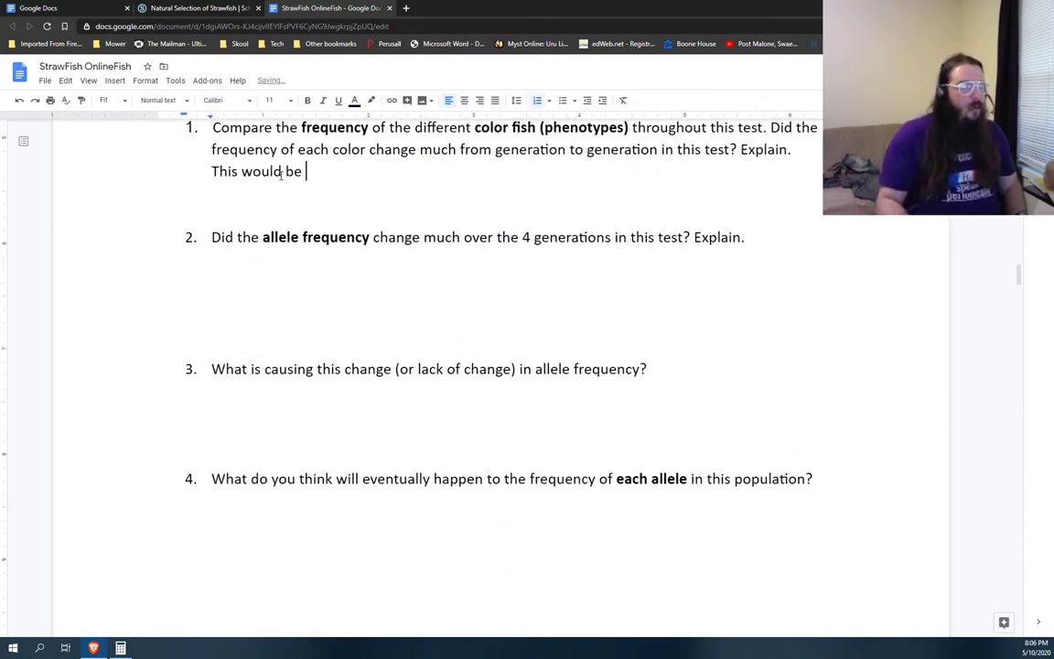
pyautogui.moveTo(303, 173); pyautogui.dragTo(208, 173)
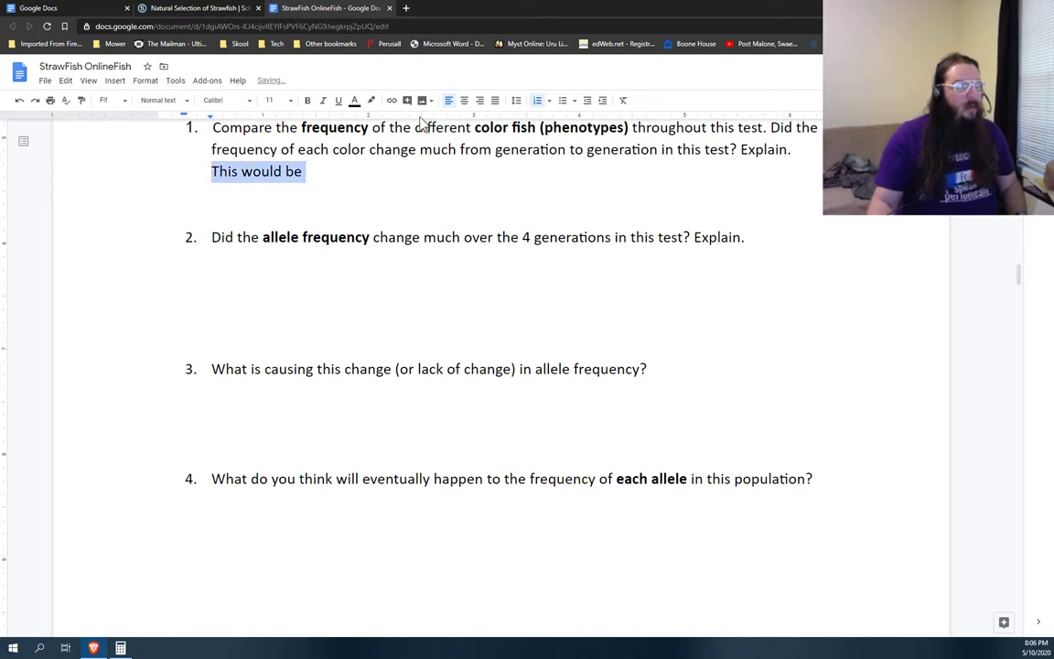
pyautogui.click(371, 99)
pyautogui.click(407, 165)
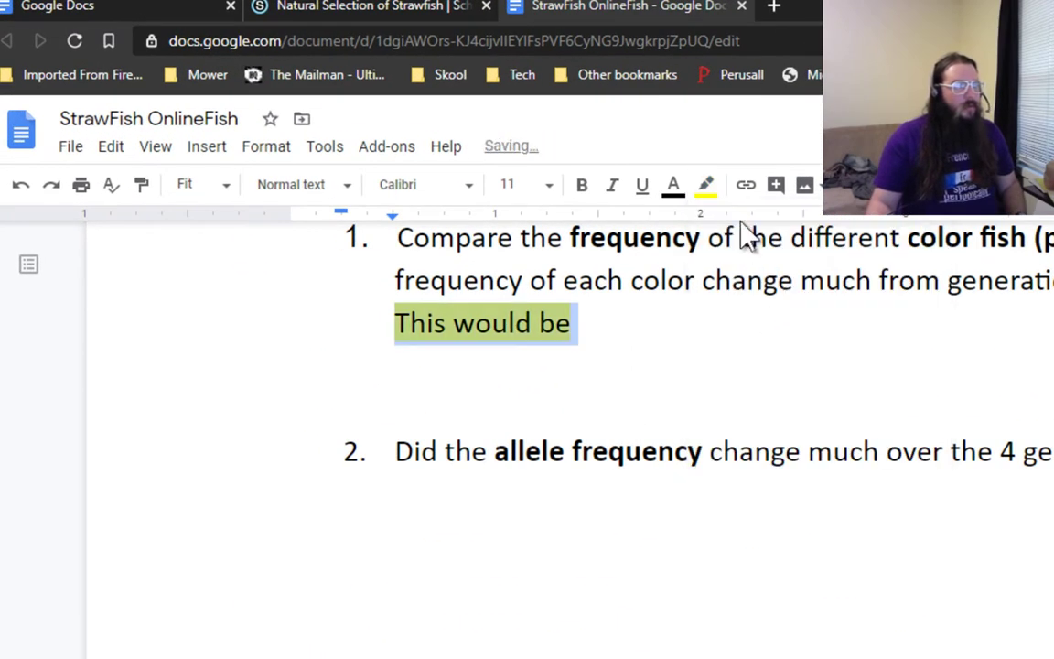
pyautogui.click(649, 329)
# Type placeholder answer text under question 2.
pyautogui.click(539, 567)
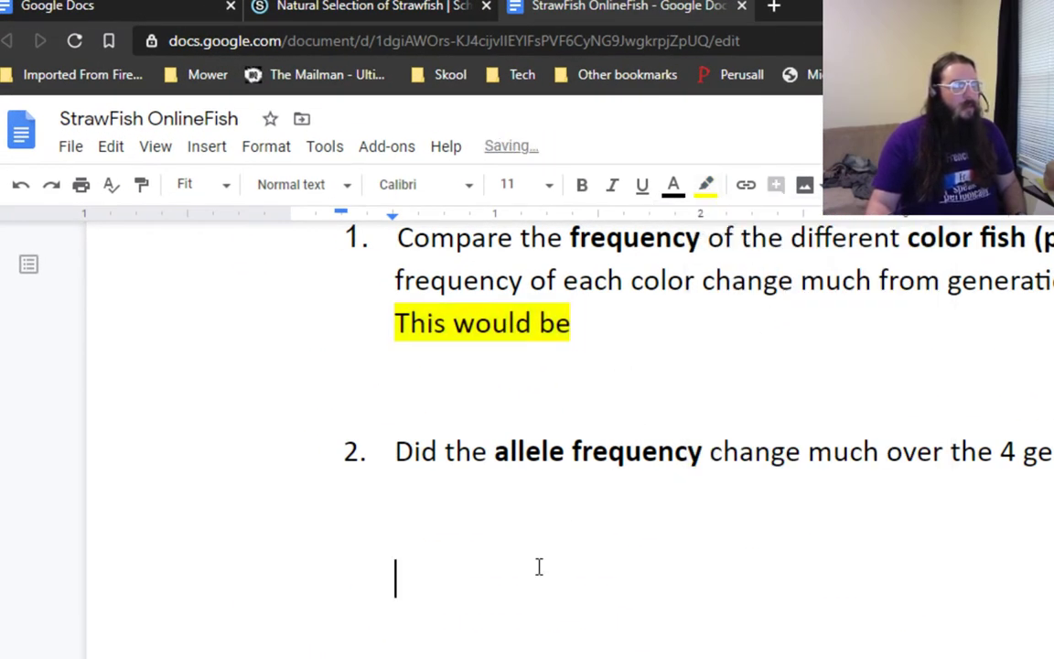
pyautogui.click(475, 492)
pyautogui.click(437, 538)
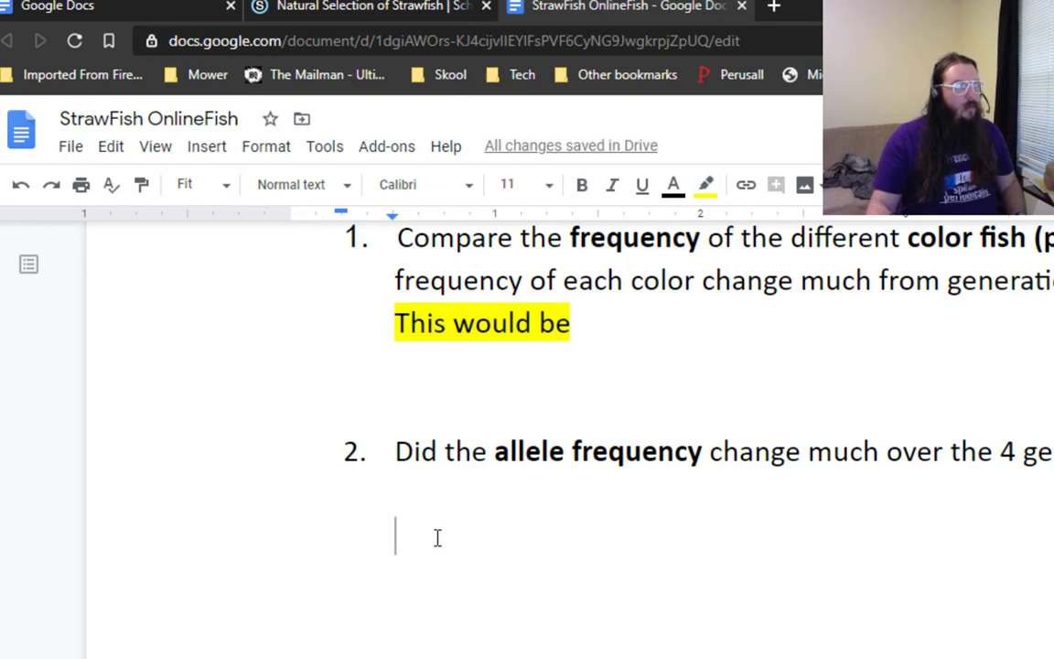
pyautogui.write('asdasdgasfgash')
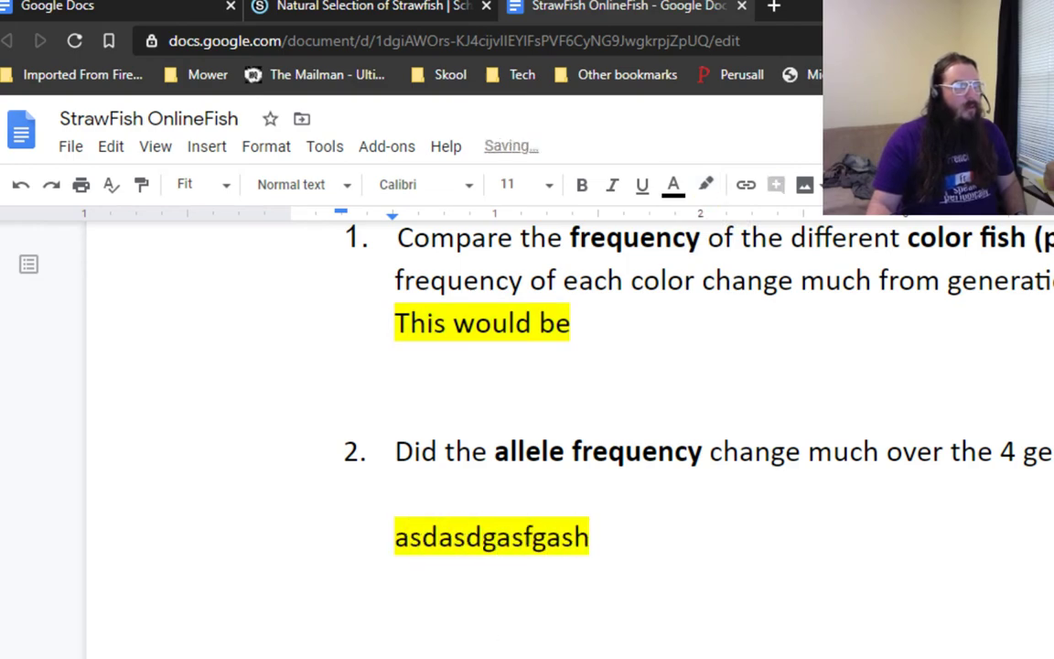
pyautogui.click(271, 413)
# Type placeholder answer text under question 3.
pyautogui.write('asdghasfdhasdfhasdfh')
pyautogui.click(212, 498)
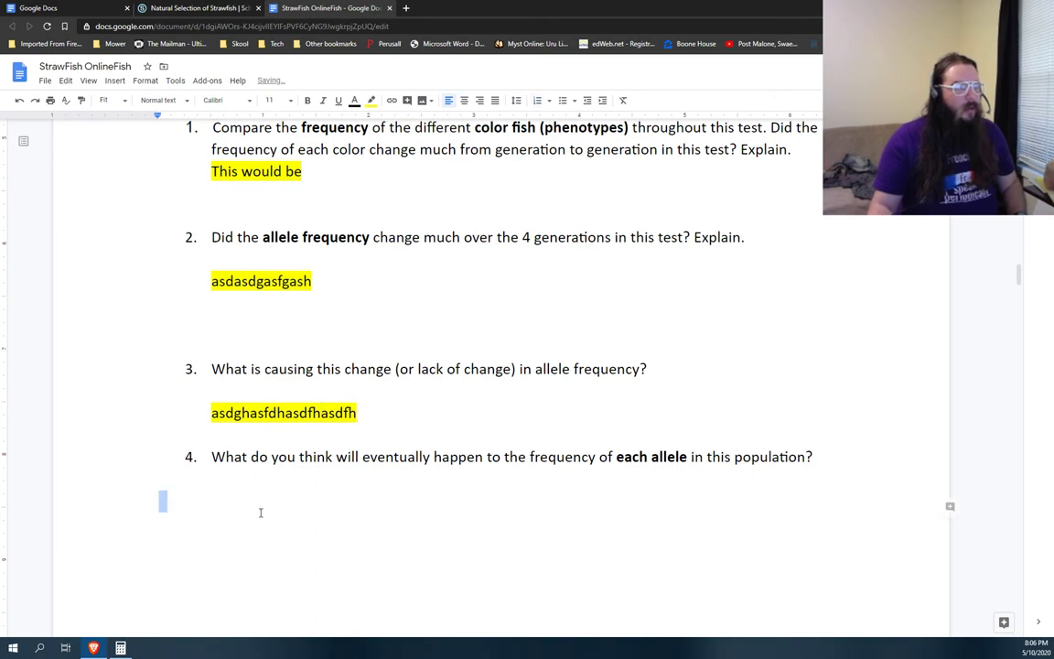
pyautogui.scroll(-6, 332, 360)
pyautogui.scroll(6, 332, 360)
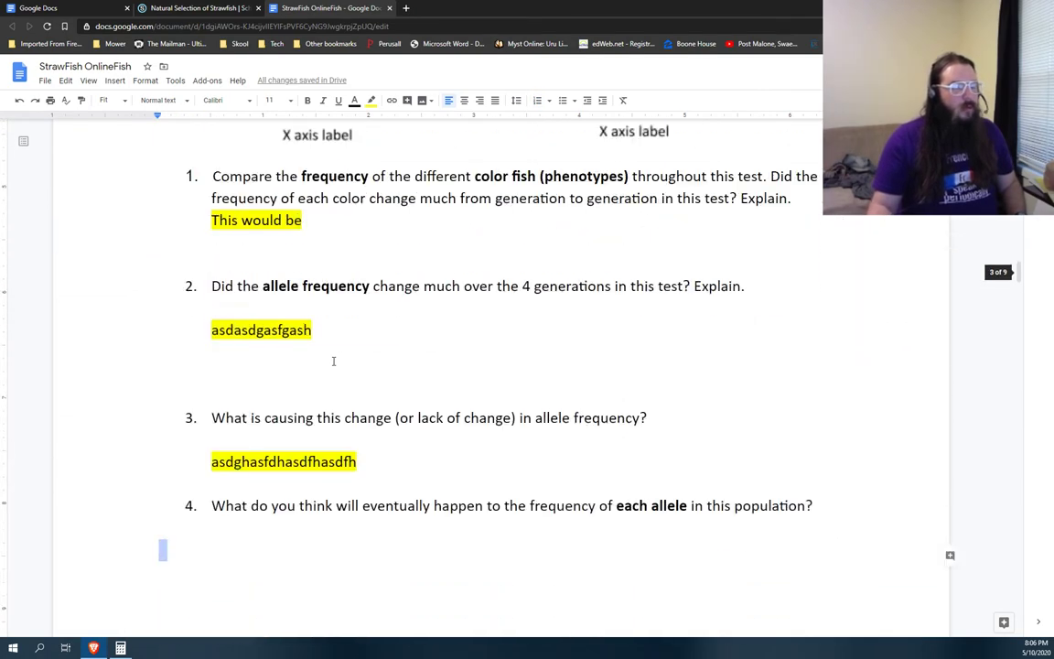
pyautogui.scroll(3, 333, 361)
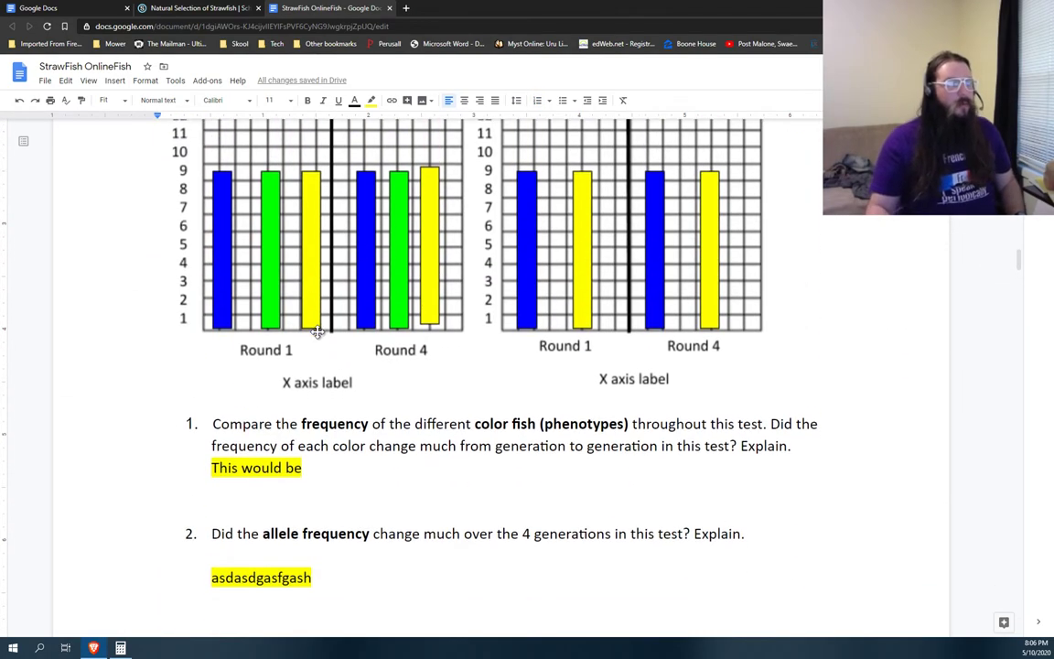
pyautogui.scroll(-4, 379, 376)
# Undo the answers under questions 1–3 and the control row's percentage entries.
pyautogui.hotkey('ctrl', 'z')
pyautogui.hotkey('ctrl', 'z')
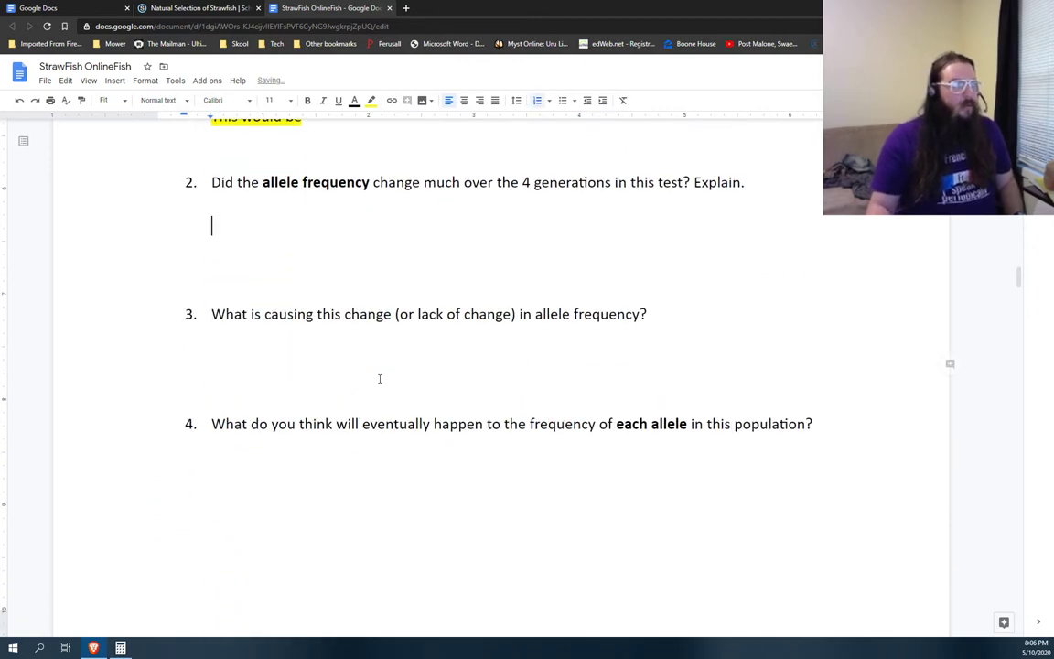
pyautogui.hotkey('ctrl', 'z')
pyautogui.hotkey('ctrl', 'z')
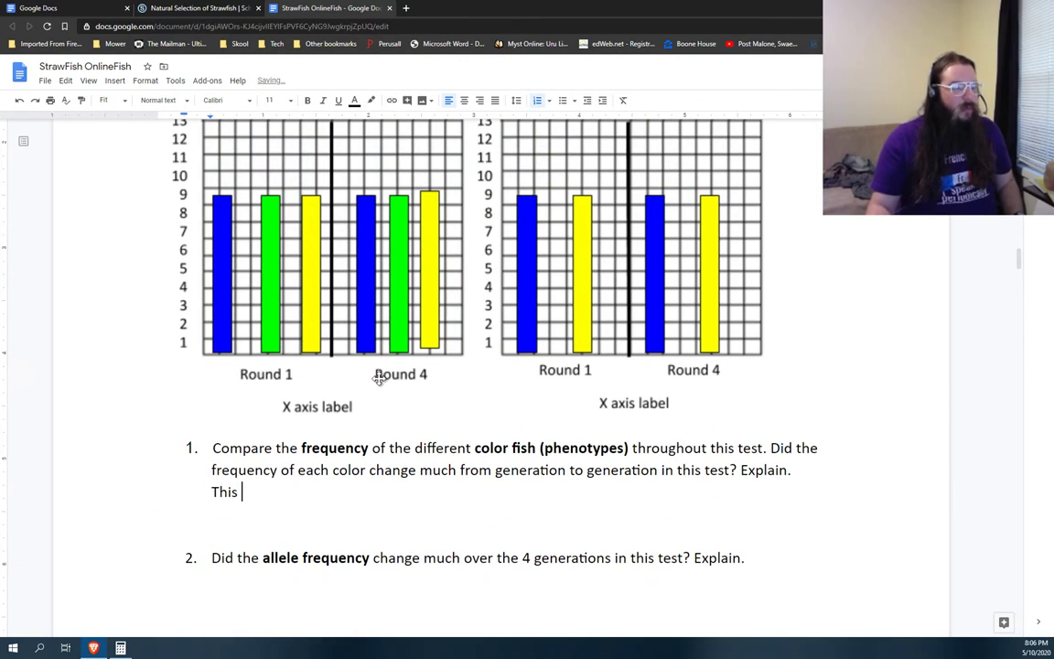
pyautogui.hotkey('ctrl', 'z')
pyautogui.hotkey('ctrl', 'z')
pyautogui.scroll(10, 378, 378)
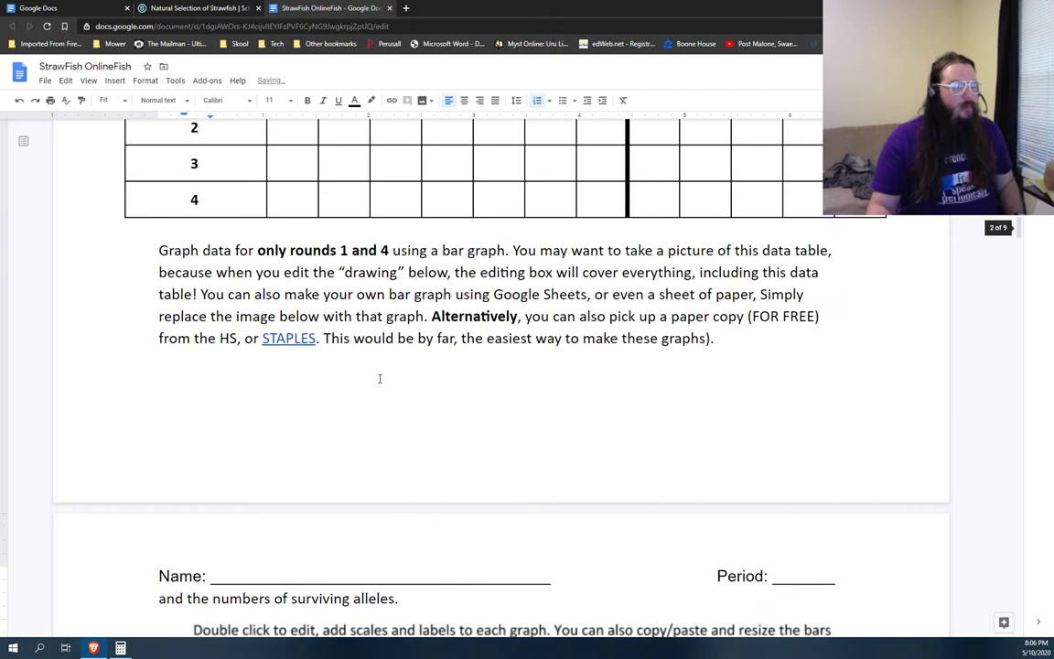
pyautogui.hotkey('ctrl', 'z')
pyautogui.hotkey('ctrl', 'z')
pyautogui.hotkey('ctrl', 'z')
pyautogui.hotkey('ctrl', 'z')
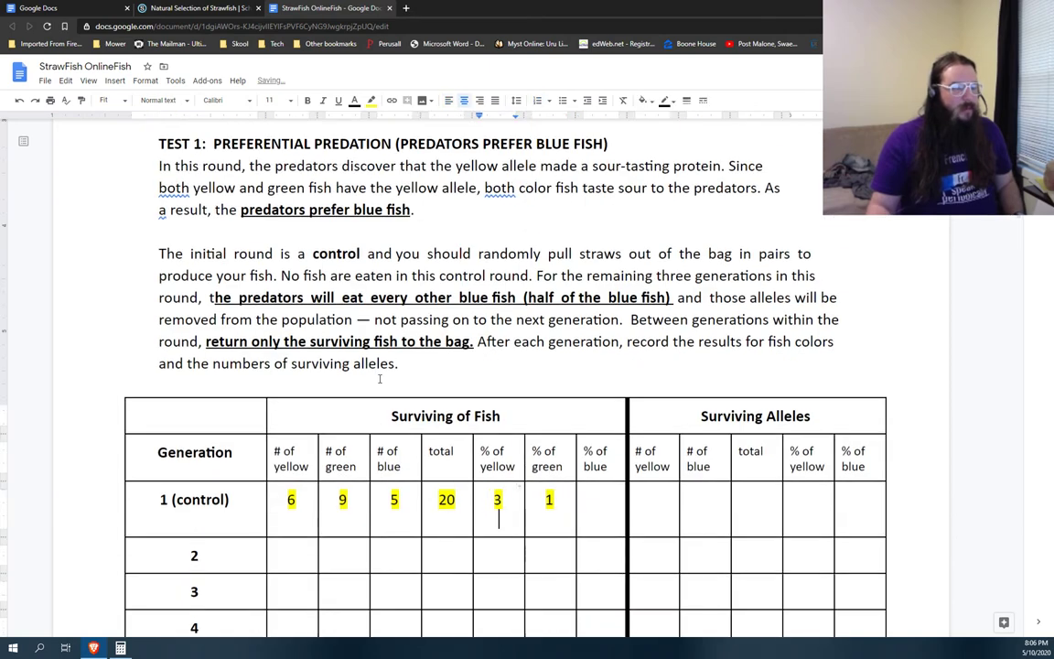
pyautogui.hotkey('ctrl', 'z')
pyautogui.hotkey('ctrl', 'z')
pyautogui.hotkey('ctrl', 'z')
pyautogui.hotkey('ctrl', 'z')
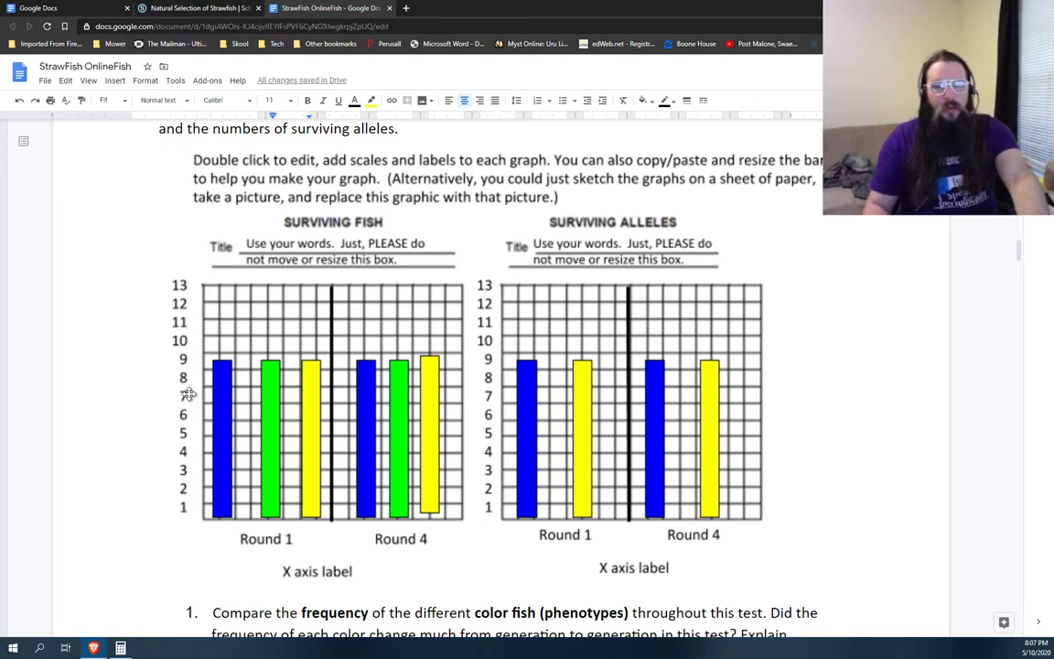
# Open the graph in the Drawing editor and retitle Surviving Fish to 'Y vs. X'.
pyautogui.doubleClick(344, 431)
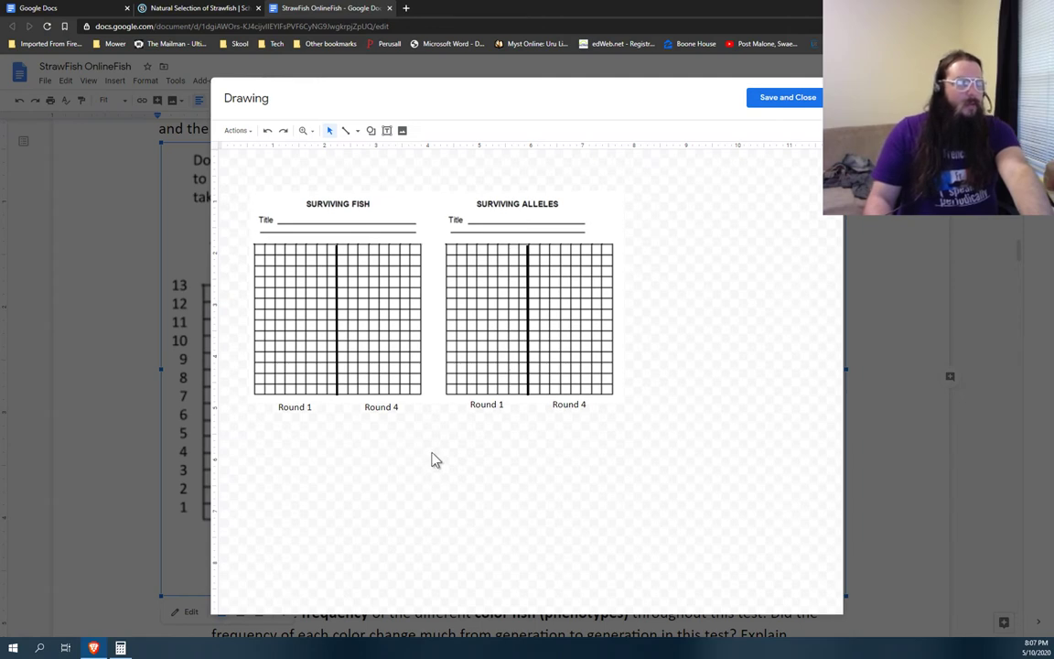
pyautogui.click(808, 95)
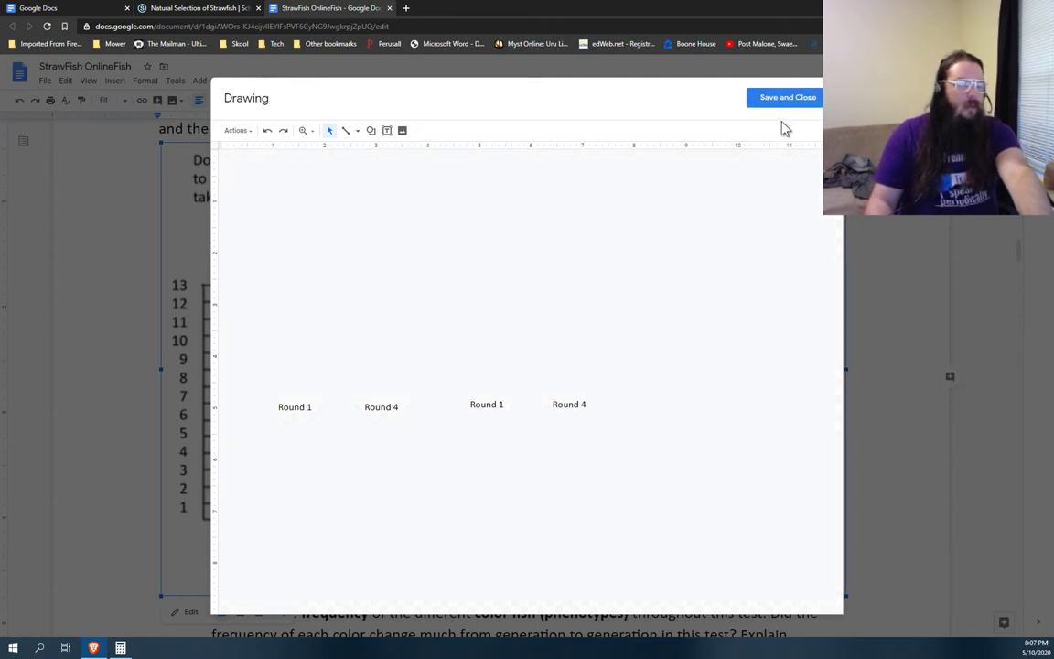
pyautogui.doubleClick(557, 370)
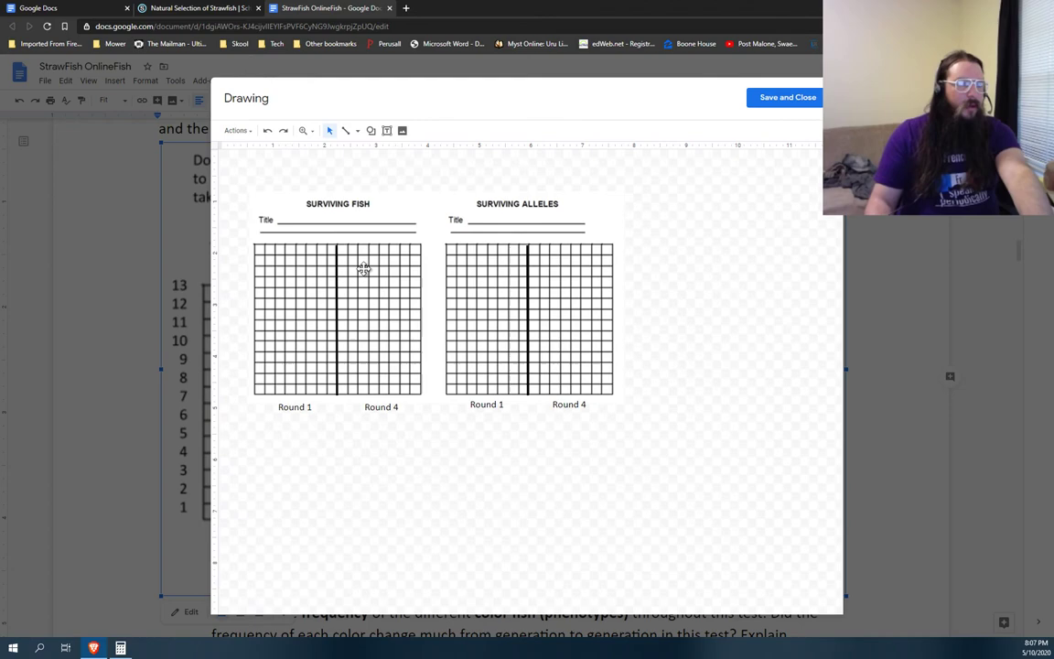
pyautogui.tripleClick(364, 167)
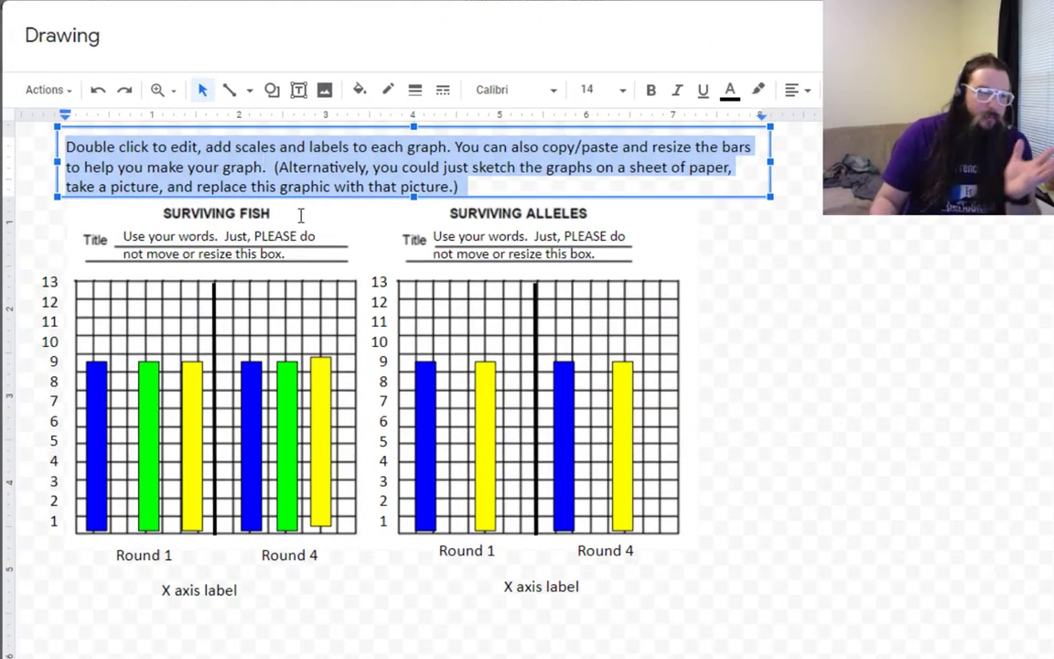
pyautogui.tripleClick(158, 235)
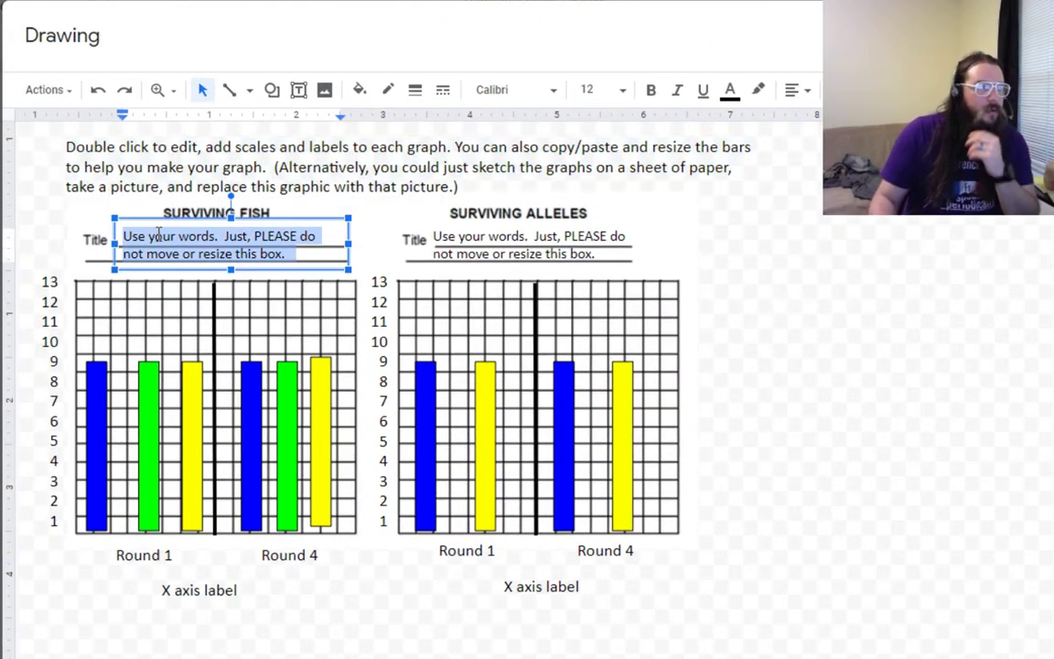
pyautogui.write('Y')
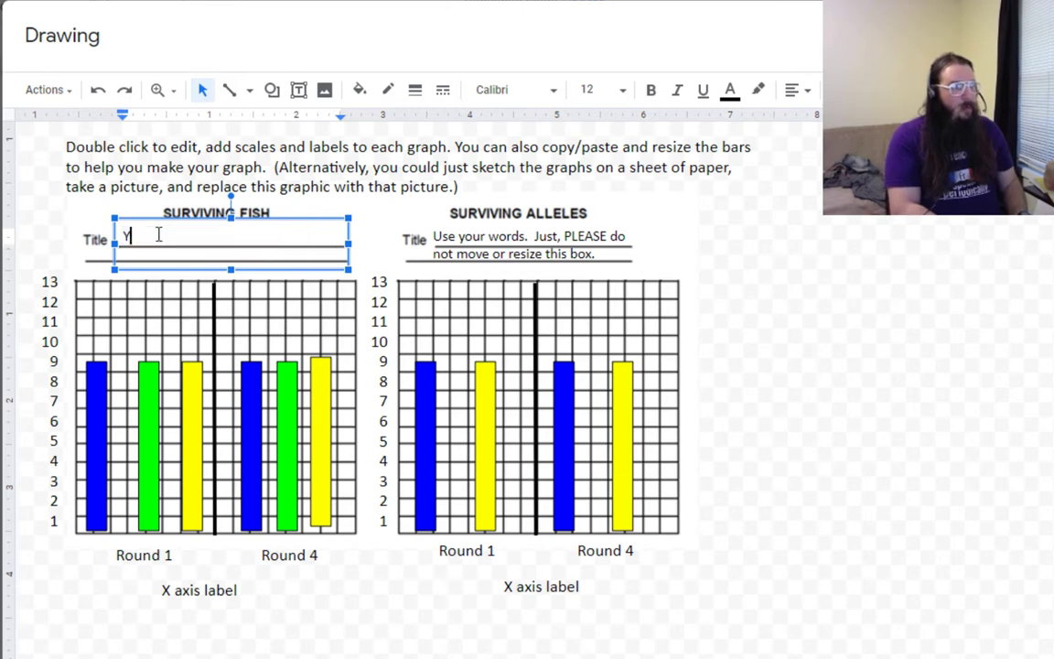
pyautogui.press('BackSpace')
pyautogui.press('BackSpace')
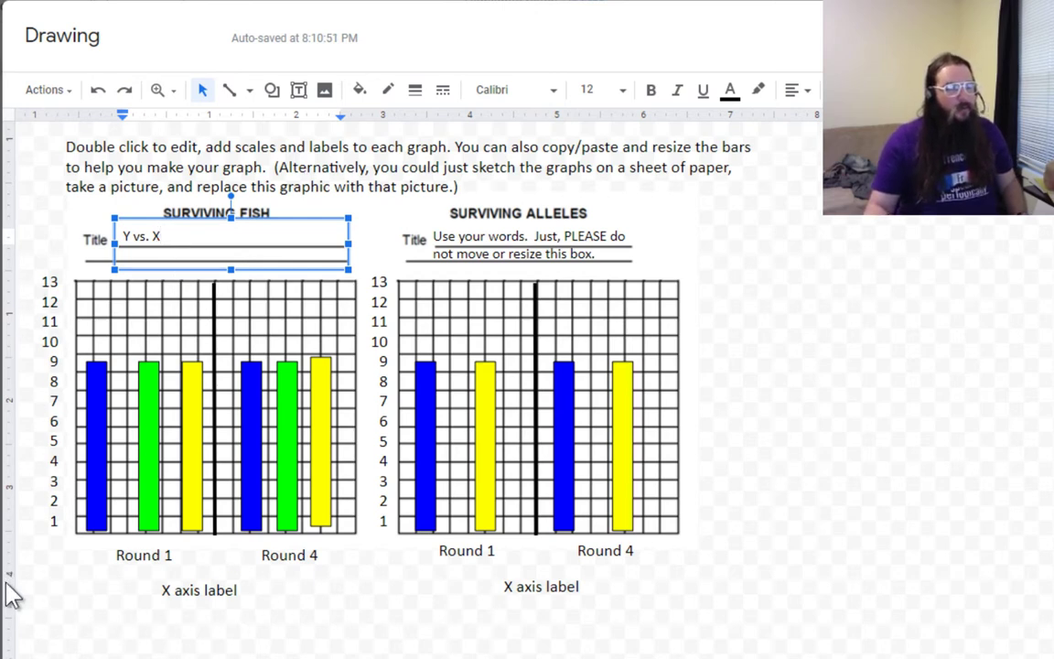
# Select and click into the X axis and Round labels of the graph.
pyautogui.click(210, 600)
pyautogui.doubleClick(207, 593)
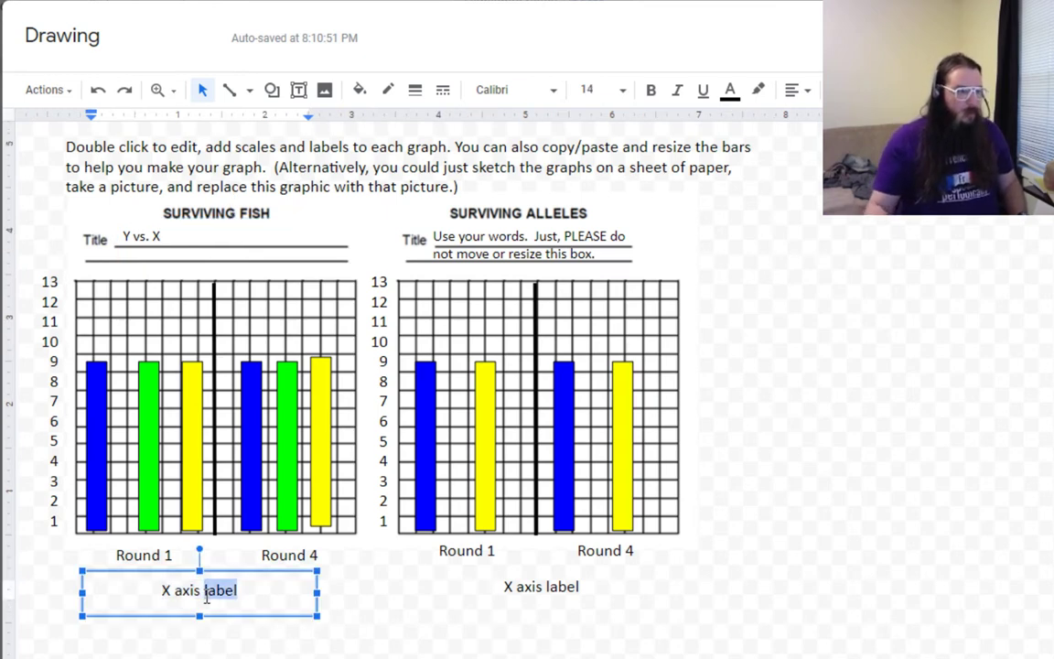
pyautogui.click(212, 560)
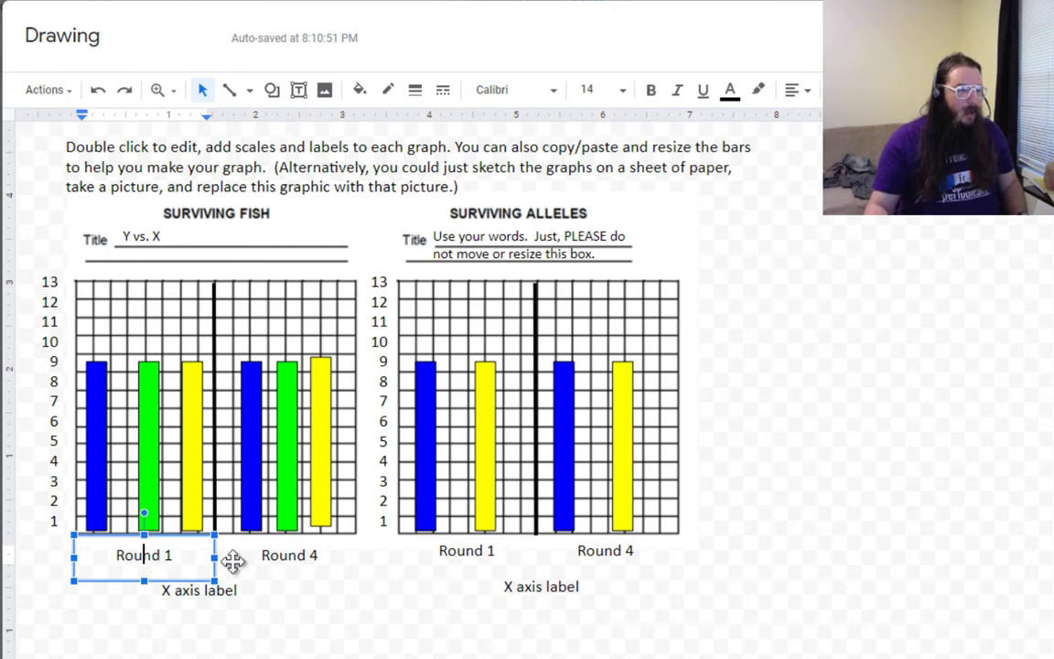
pyautogui.click(287, 553)
pyautogui.click(189, 590)
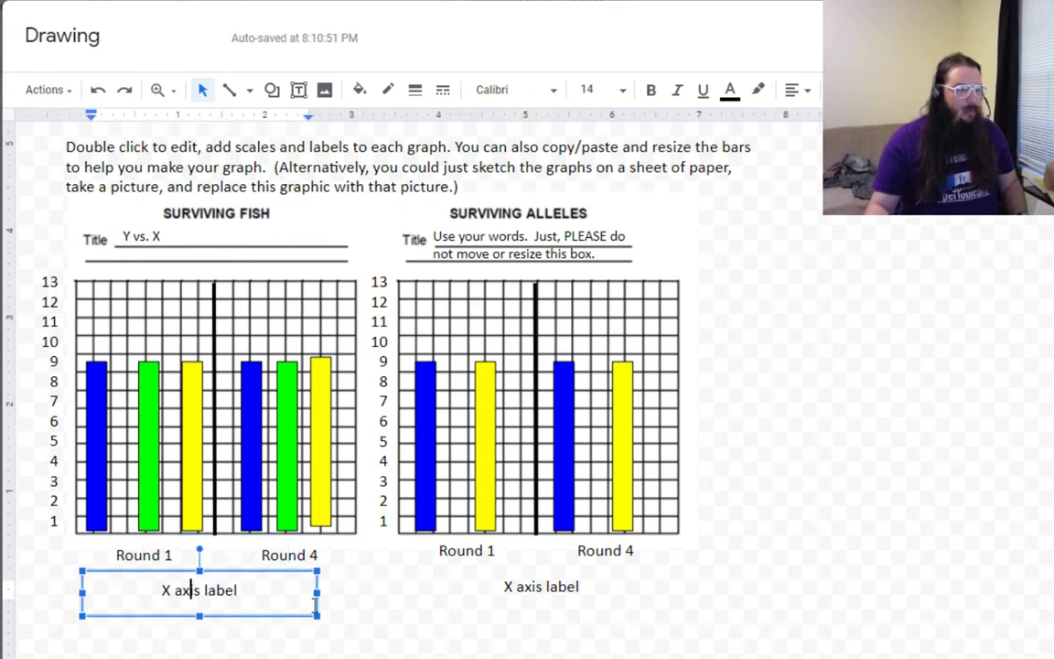
pyautogui.click(494, 585)
pyautogui.click(475, 558)
pyautogui.click(578, 555)
pyautogui.click(508, 583)
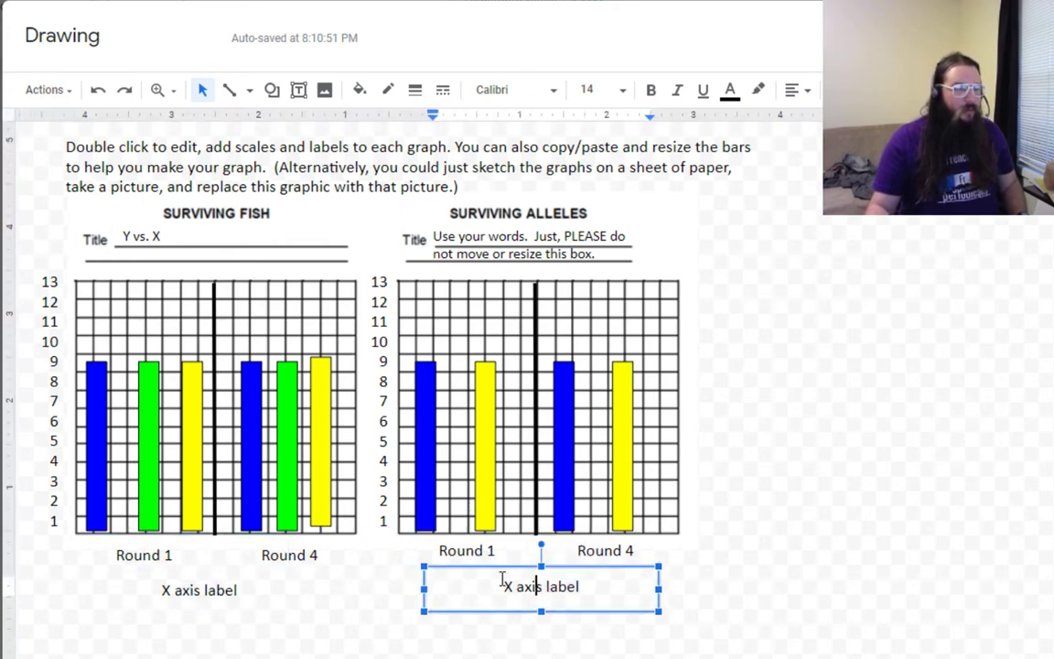
# Place the caret at the bottom number of the 1–13 y-axis text box.
pyautogui.click(382, 500)
pyautogui.click(526, 566)
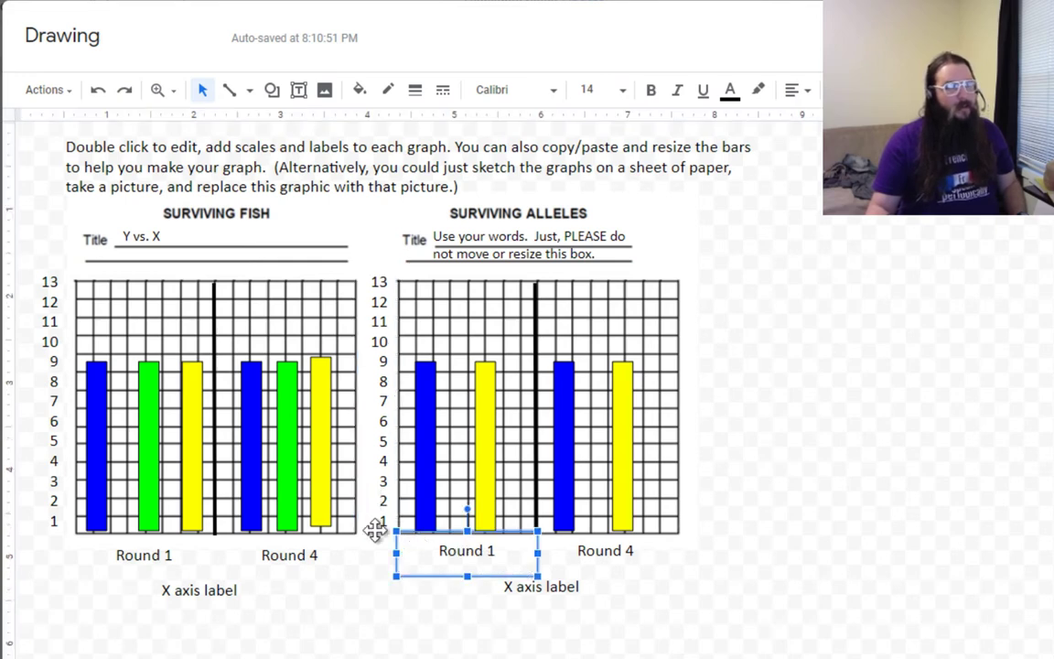
pyautogui.click(46, 285)
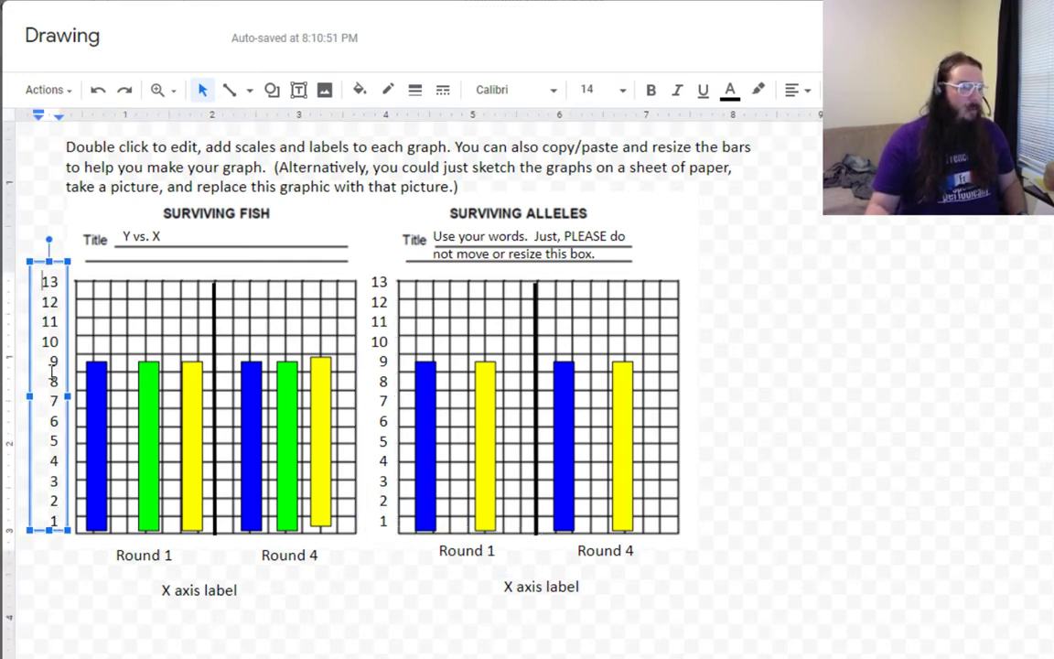
pyautogui.click(123, 590)
pyautogui.click(57, 473)
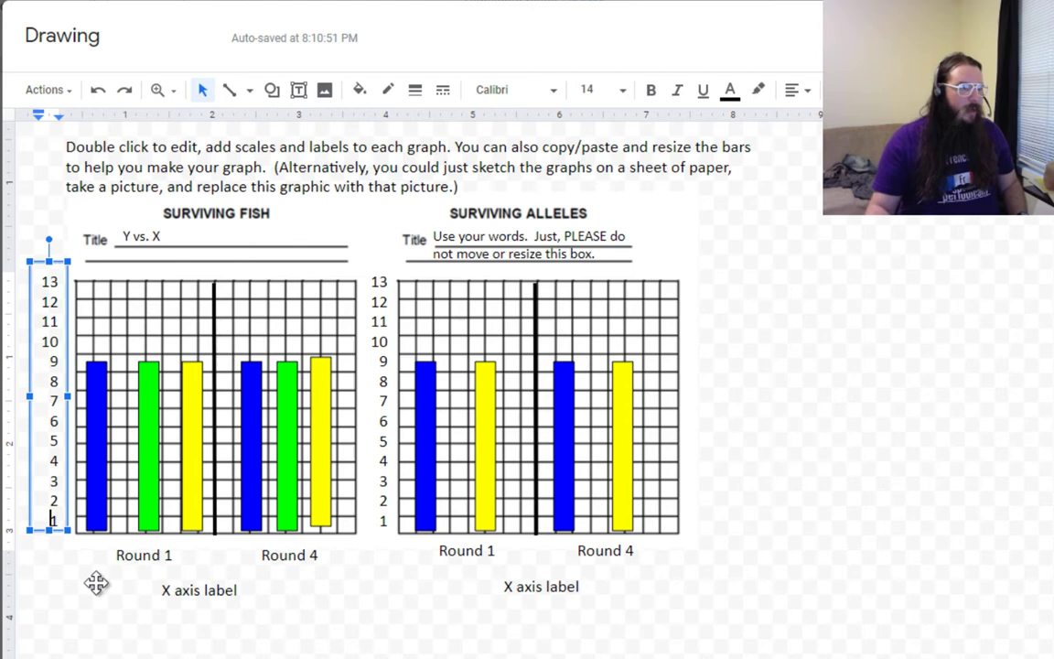
pyautogui.click(59, 524)
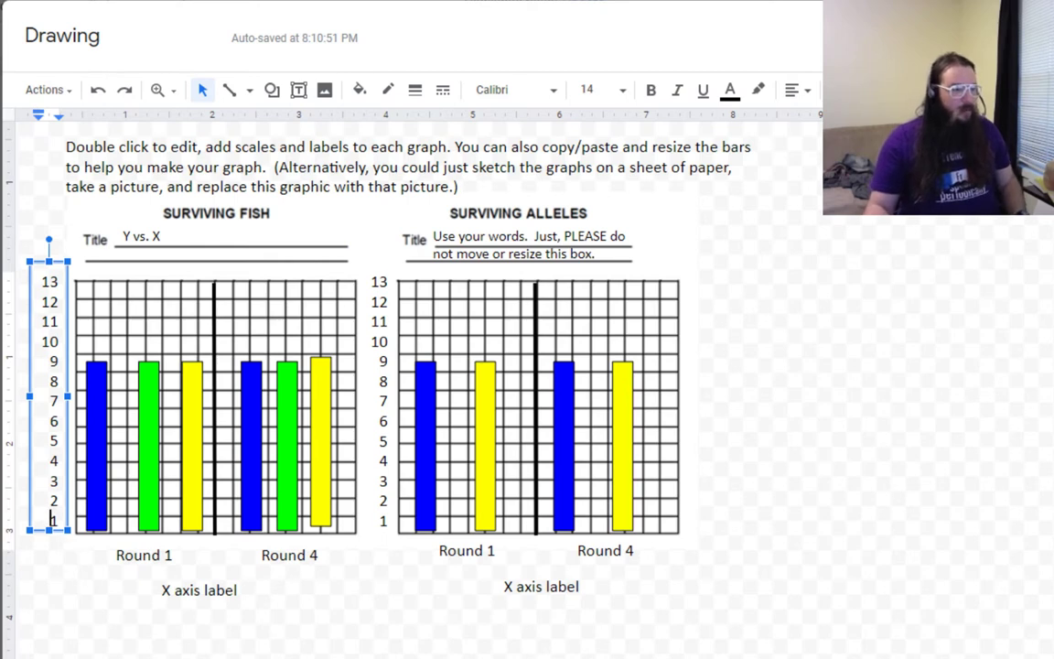
# In Calculator, compute 45 ÷ 3, then 45 ÷ 13 (about 3.46).
pyautogui.hotkey('alt', 'Tab')
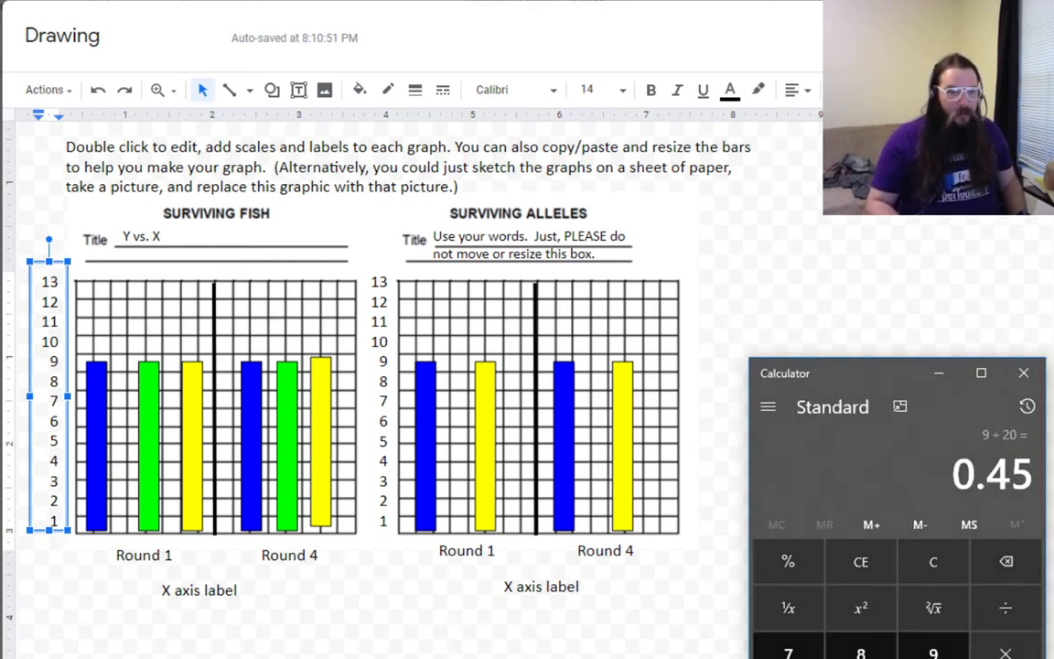
pyautogui.write('45/3')
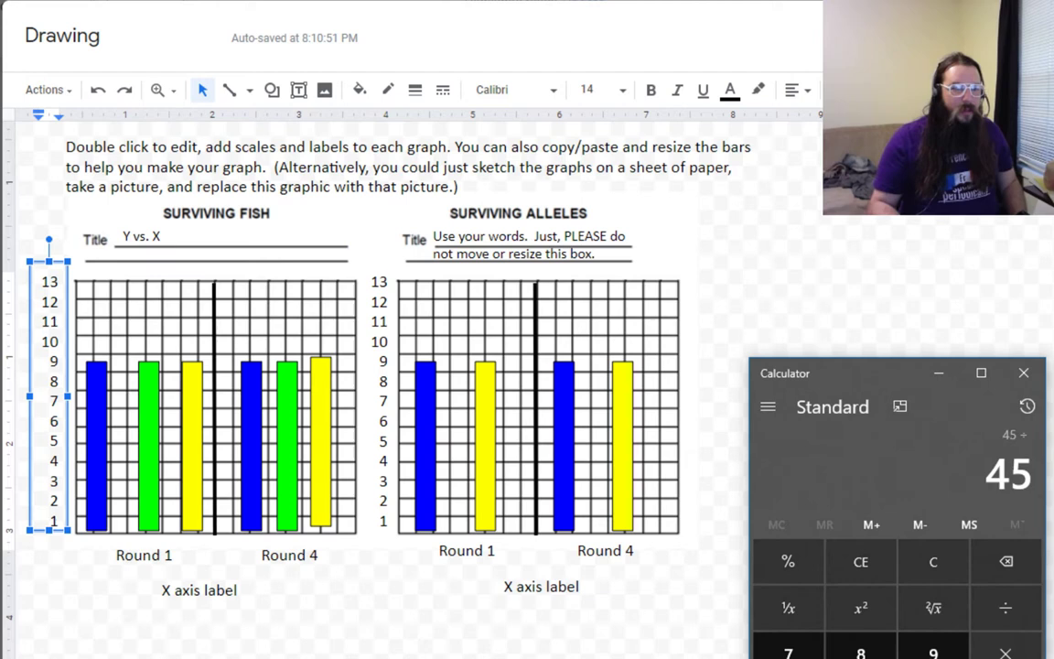
pyautogui.press('Return')
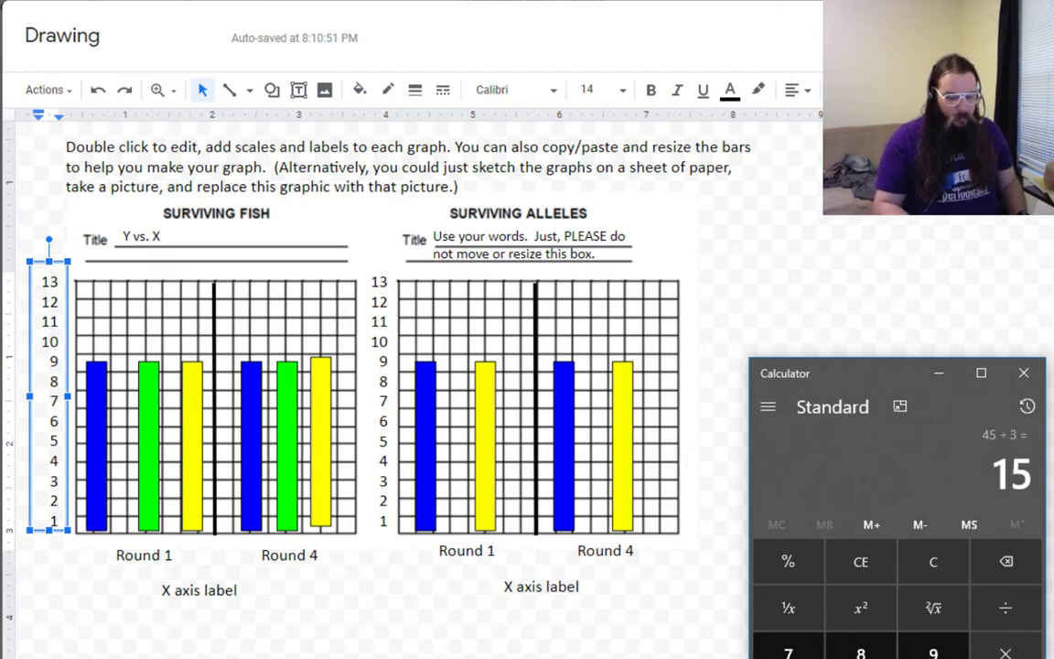
pyautogui.press('Escape')
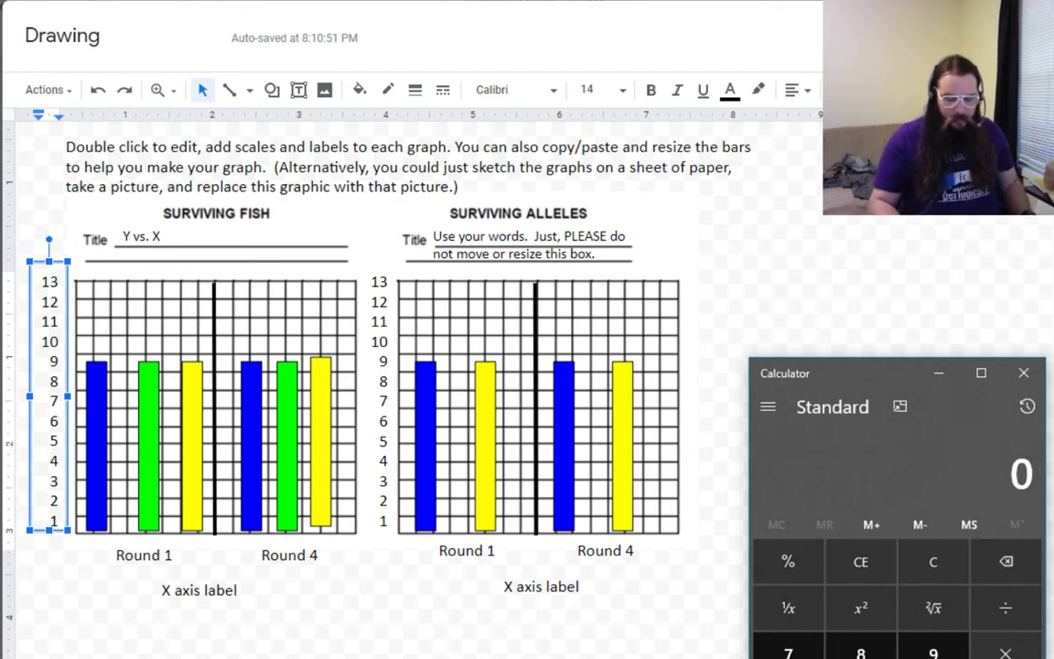
pyautogui.write('45*')
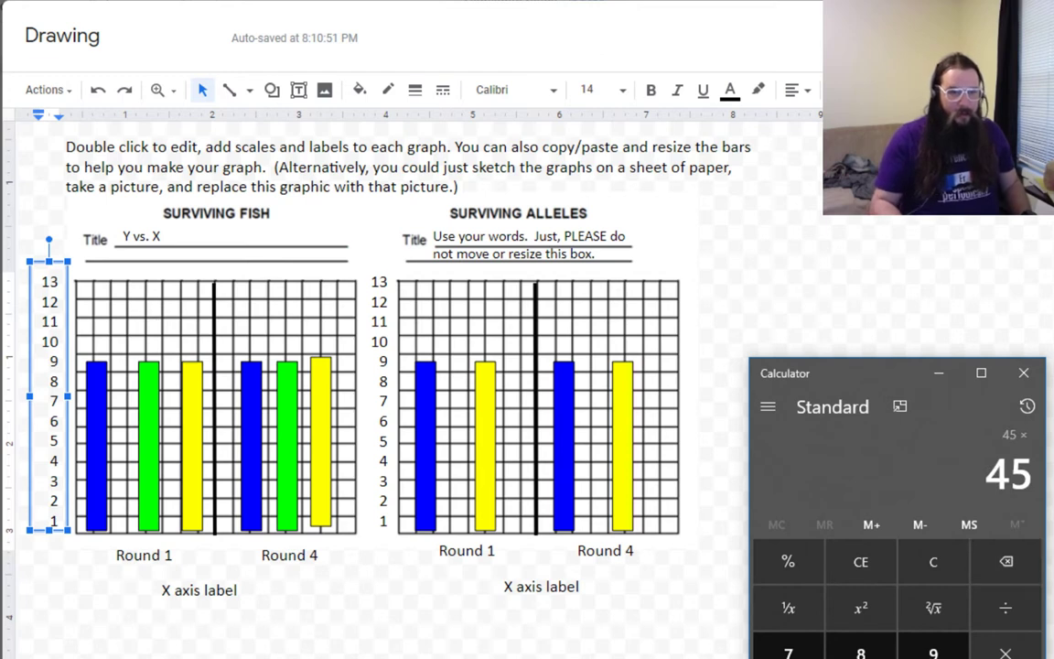
pyautogui.press('Escape')
pyautogui.write('45/')
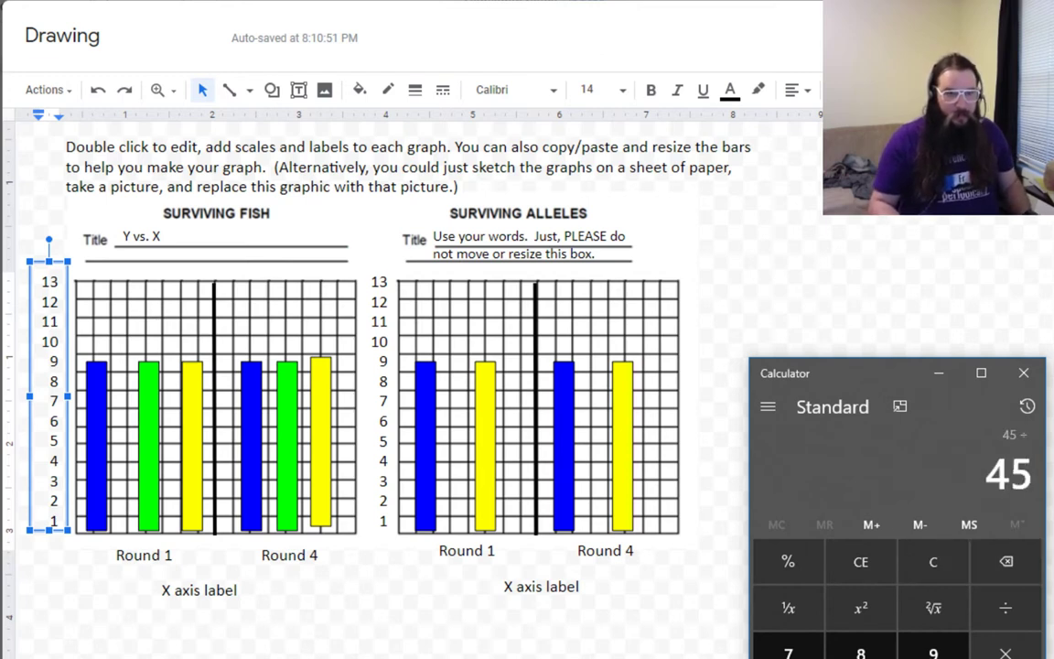
pyautogui.write('13')
pyautogui.press('Return')
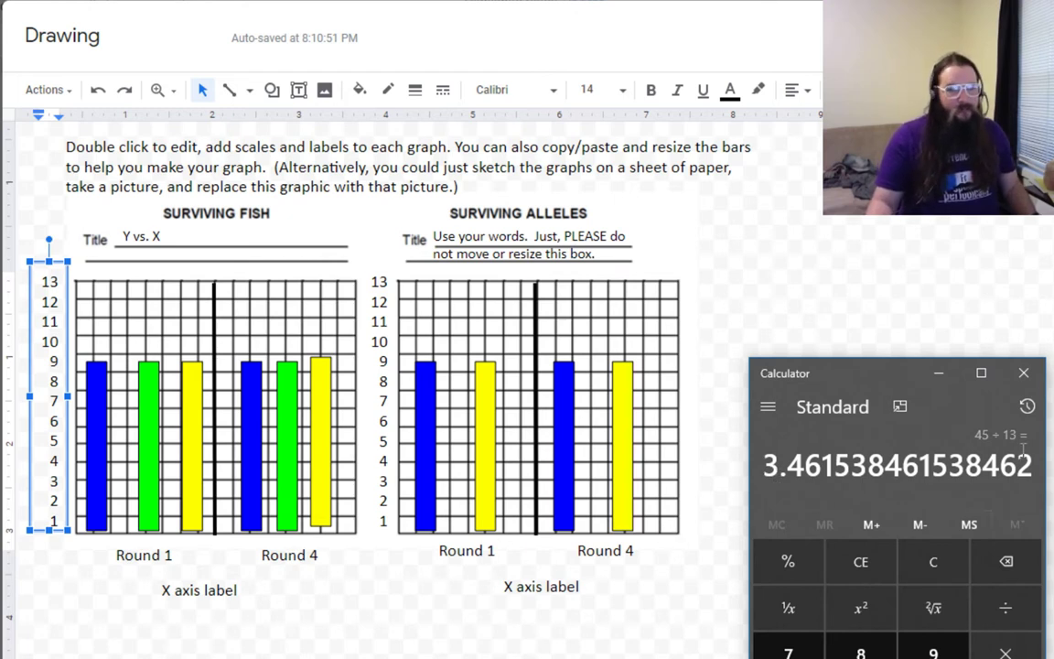
# Close Calculator and renumber the lower y-axis values as 12, 16, 20, 24, 28.
pyautogui.click(1023, 372)
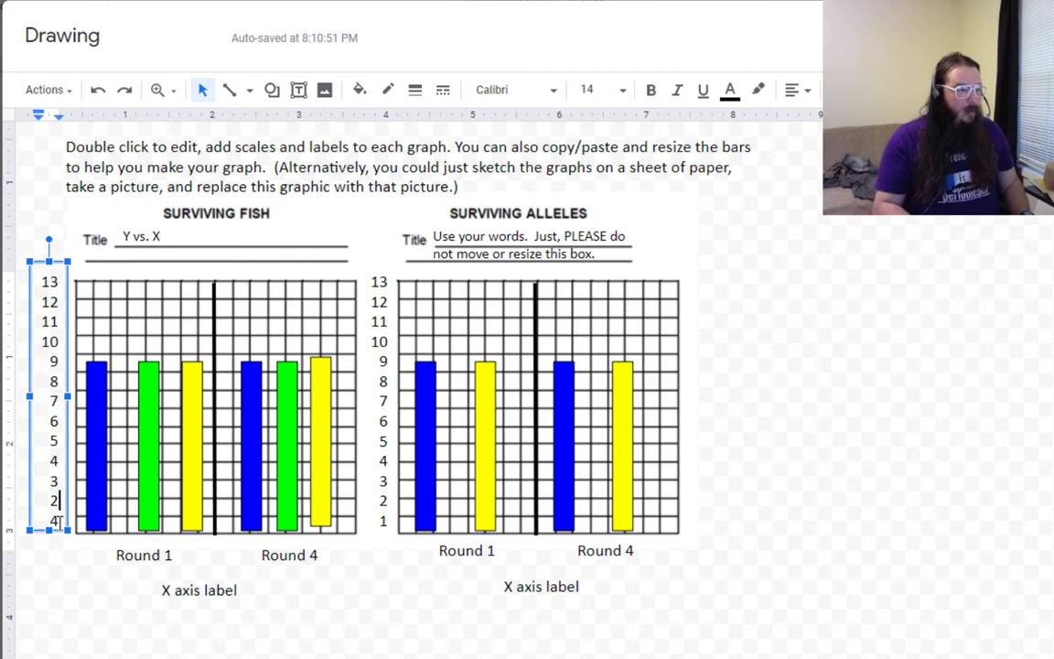
pyautogui.press('Up')
pyautogui.hotkey('shift', 'Left')
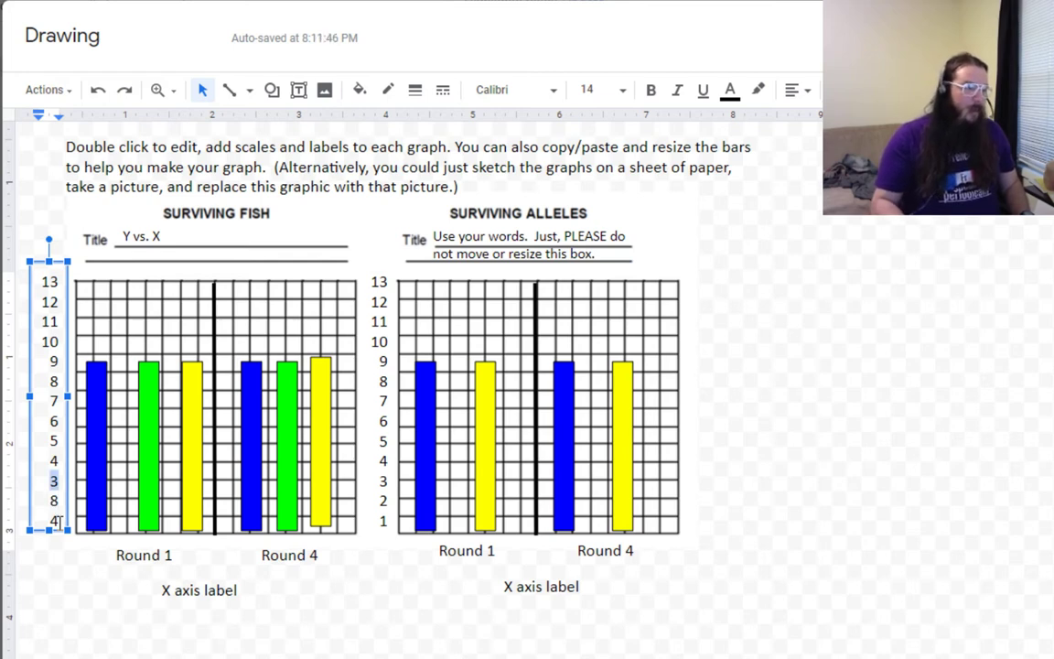
pyautogui.write('12')
pyautogui.press('Up')
pyautogui.hotkey('shift', 'Left')
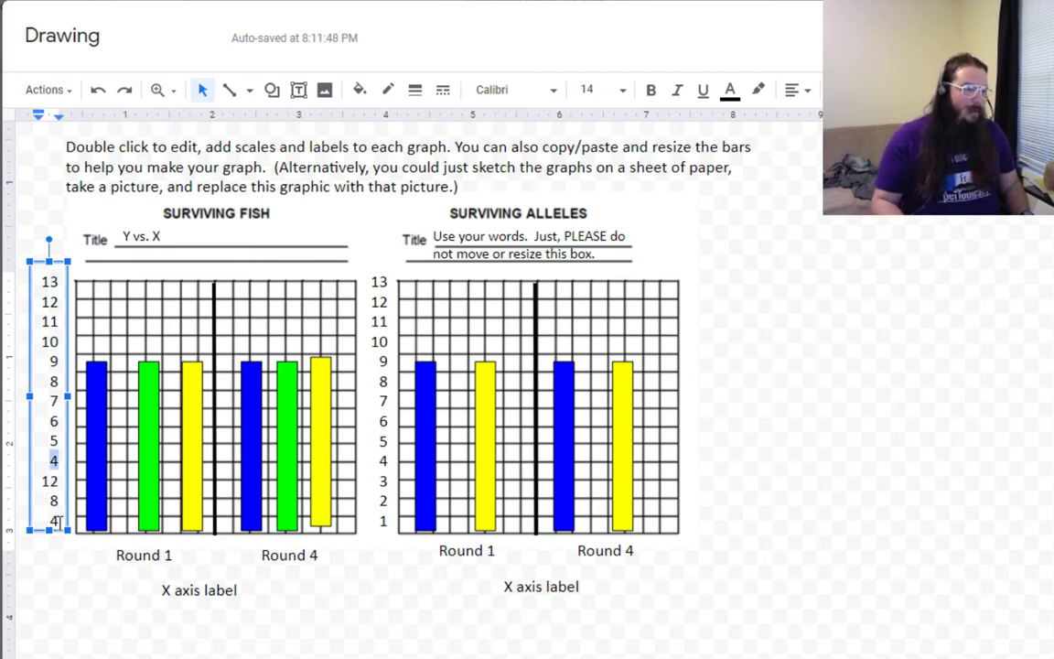
pyautogui.write('16')
pyautogui.hotkey('shift', 'Left')
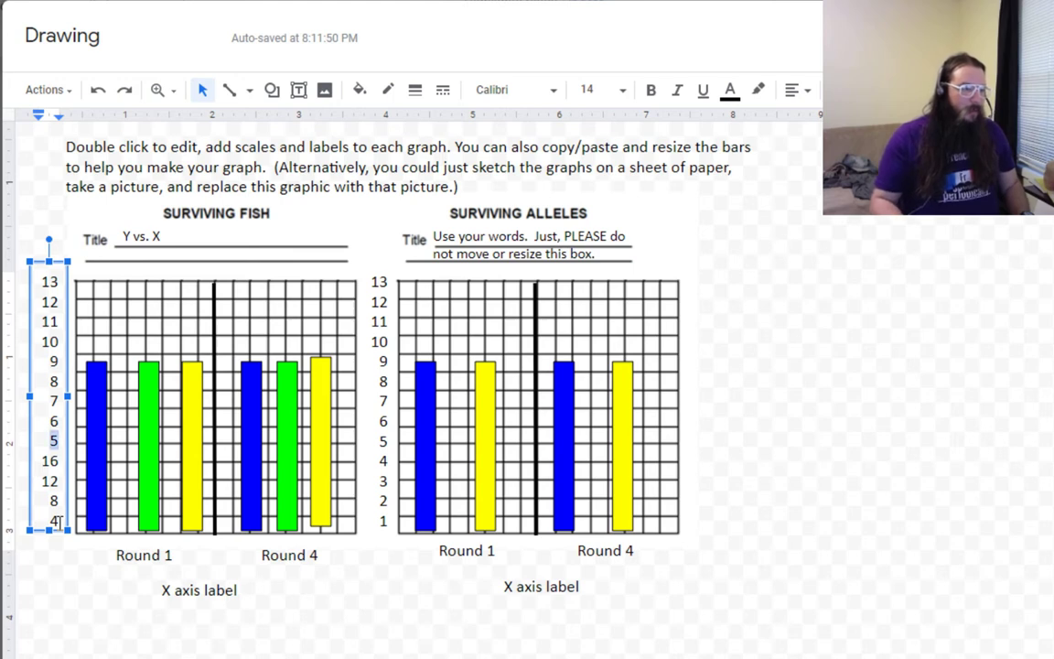
pyautogui.write('20')
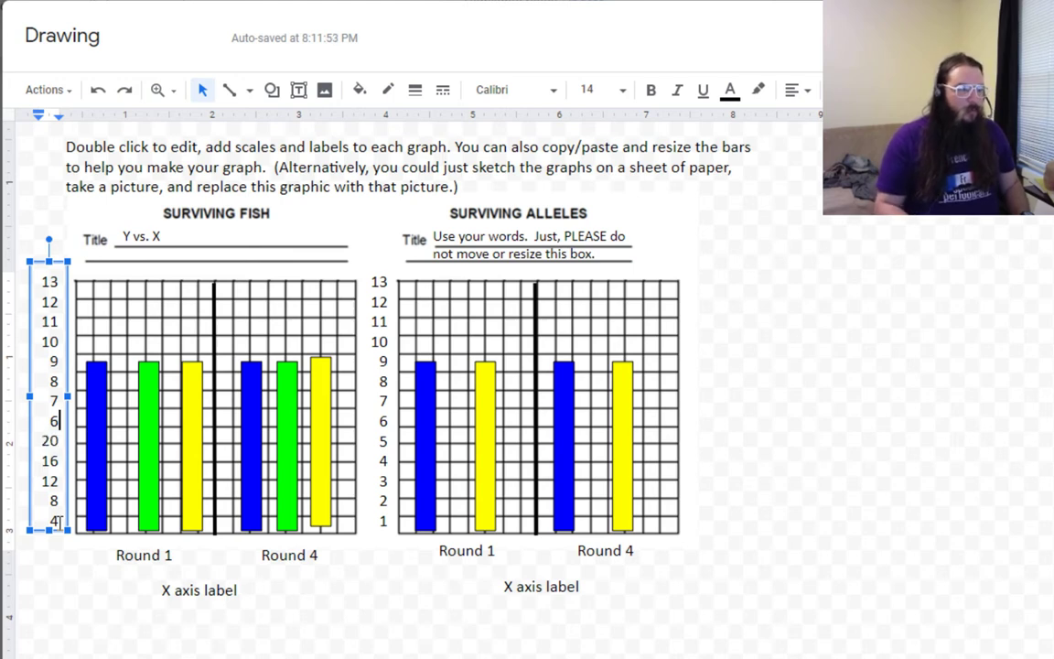
pyautogui.write('24')
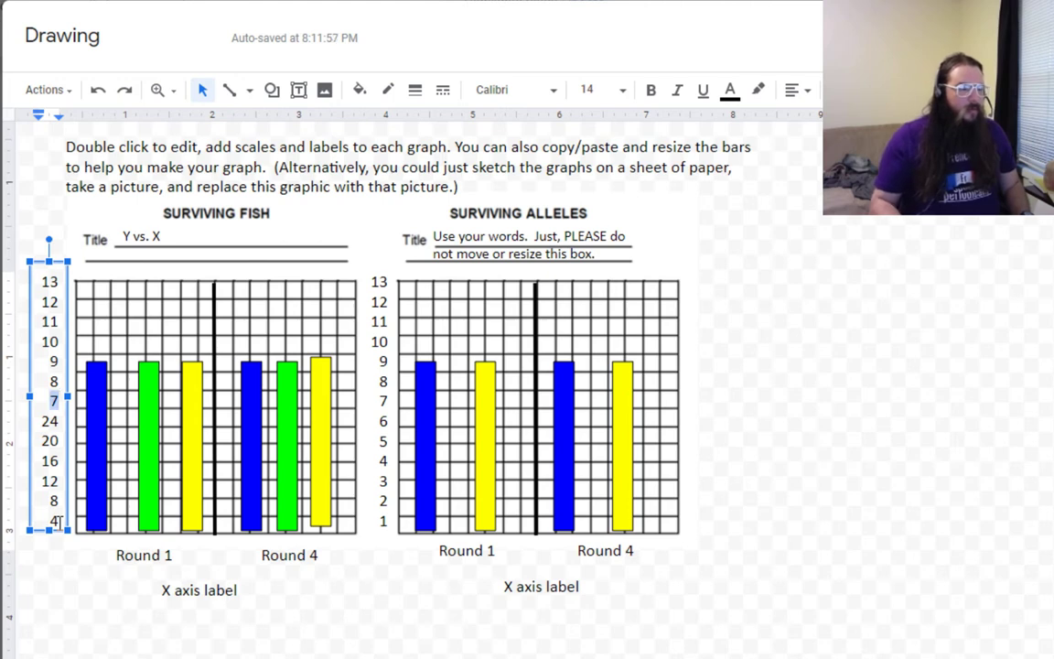
pyautogui.write('28')
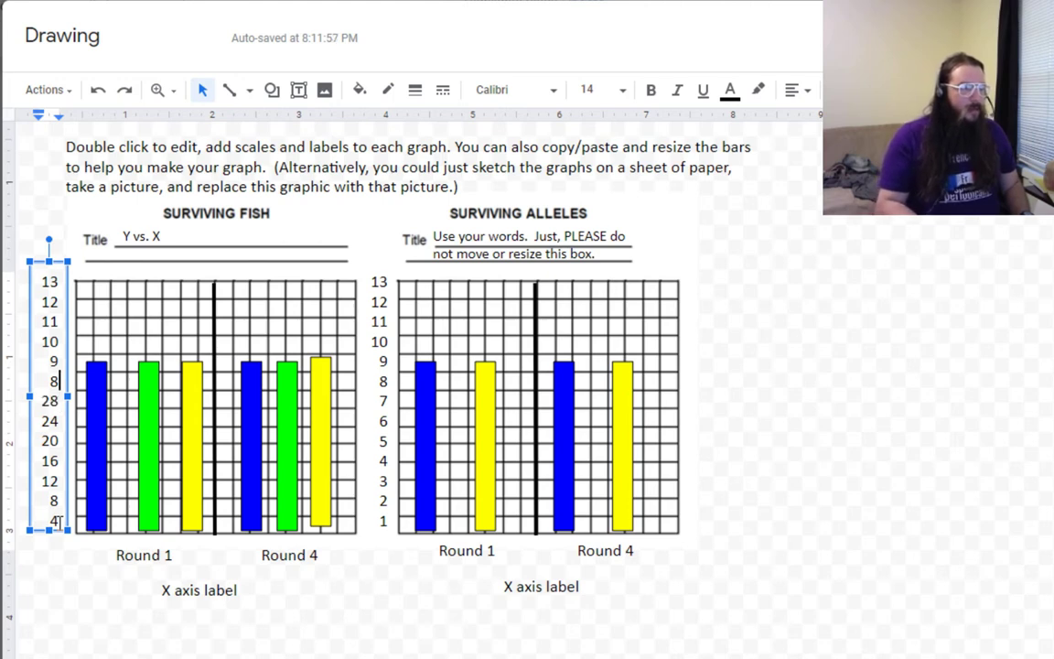
# Renumber the upper y-axis values through 40, 44 and 48, correcting a mistyped 45.
pyautogui.hotkey('shift', 'Left')
pyautogui.write('32')
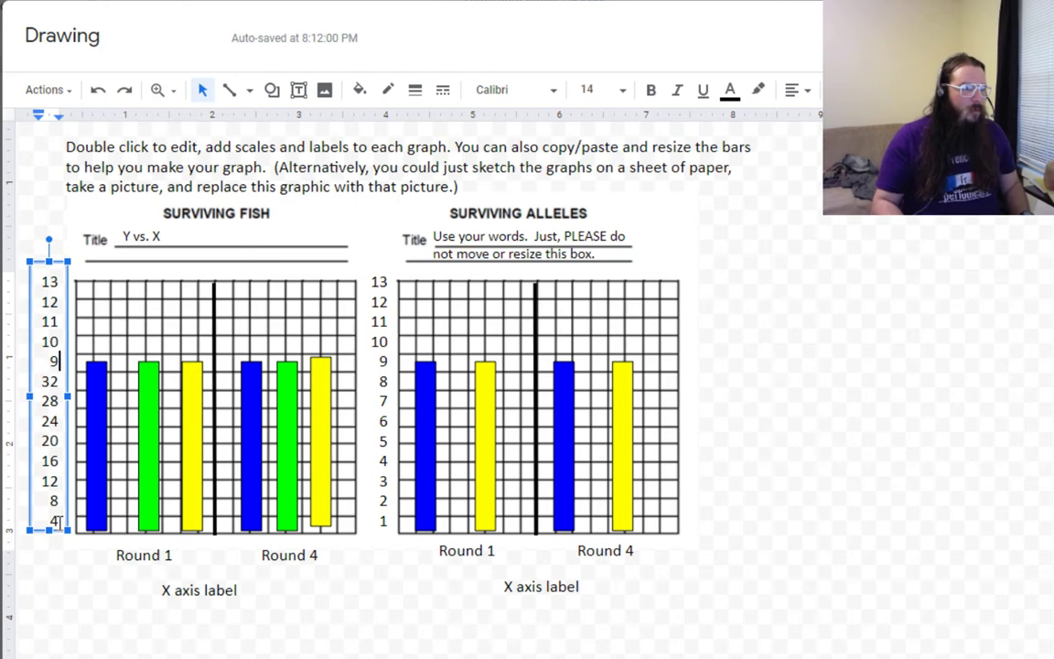
pyautogui.write('45')
pyautogui.hotkey('shift', 'Left')
pyautogui.hotkey('shift', 'Left')
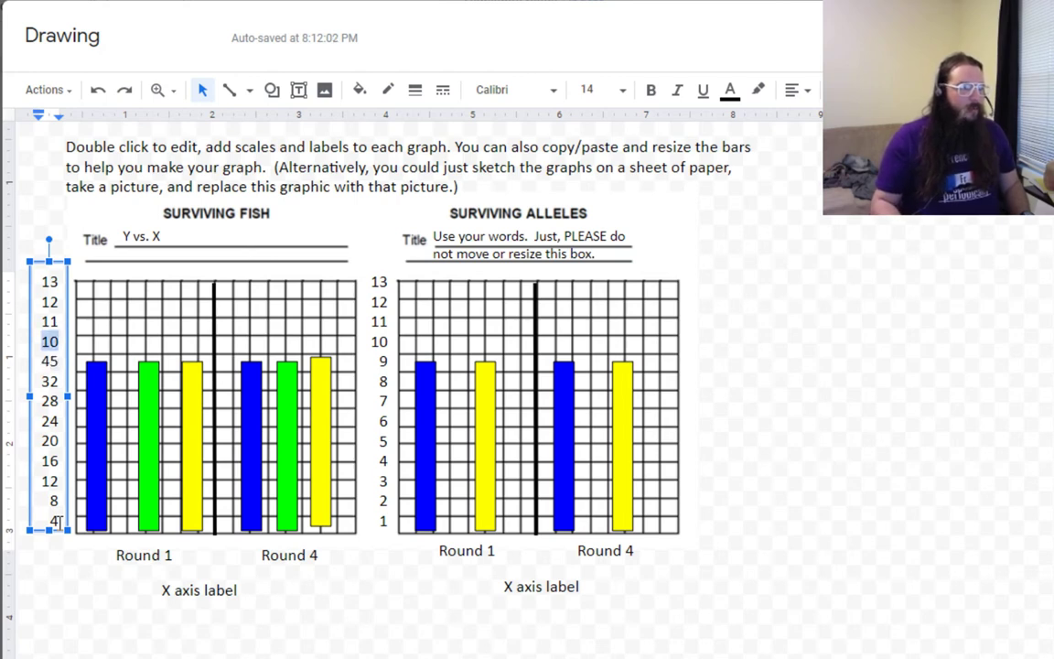
pyautogui.press('Down')
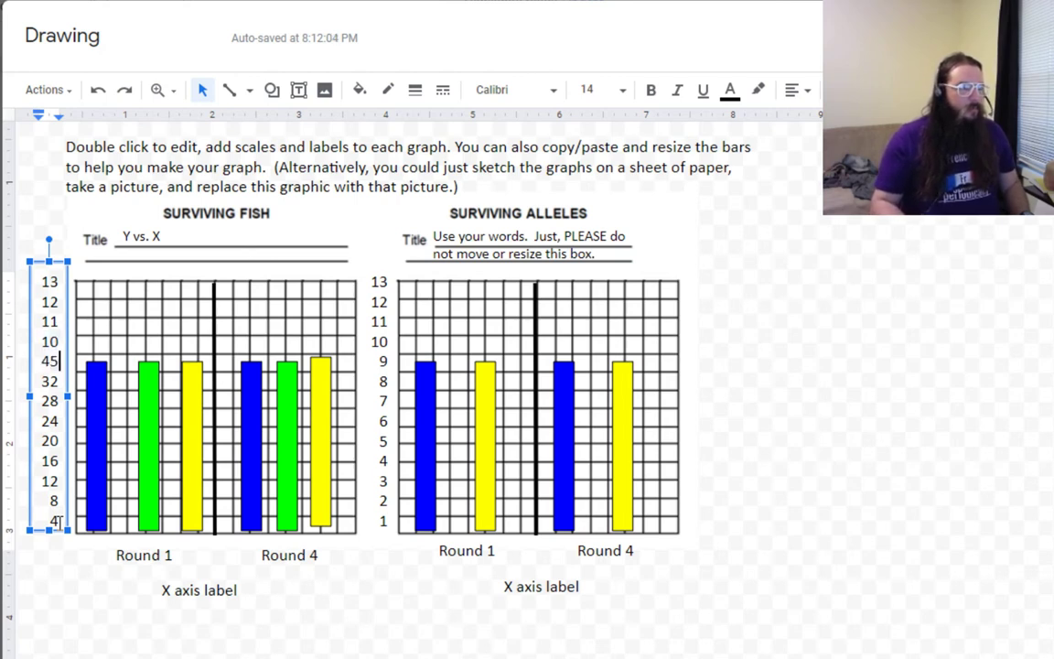
pyautogui.hotkey('shift', 'Left')
pyautogui.hotkey('shift', 'Left')
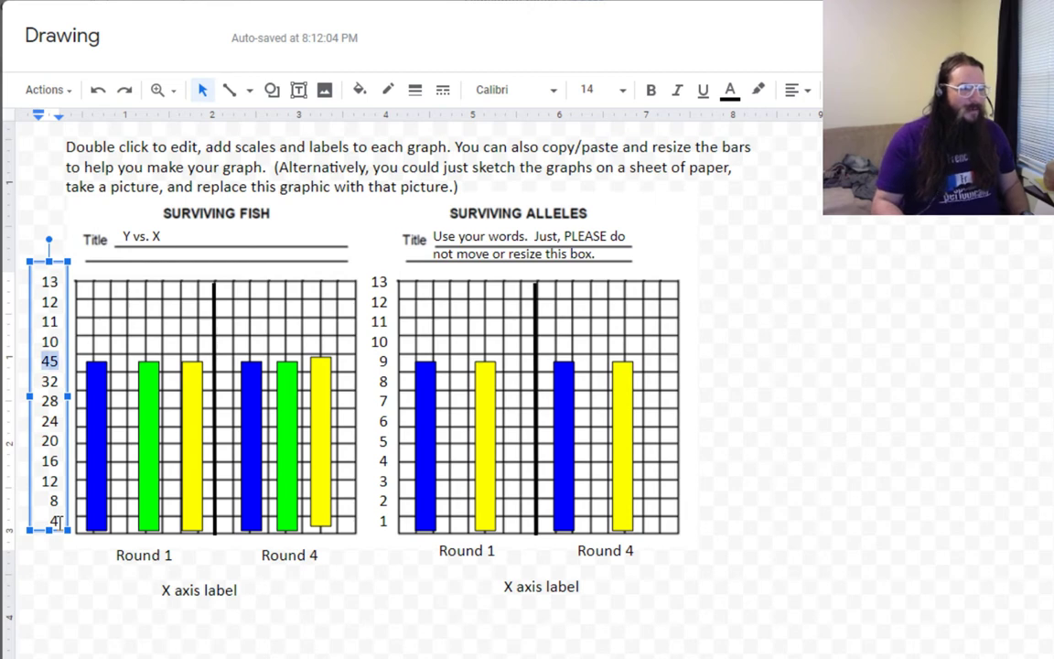
pyautogui.write('36')
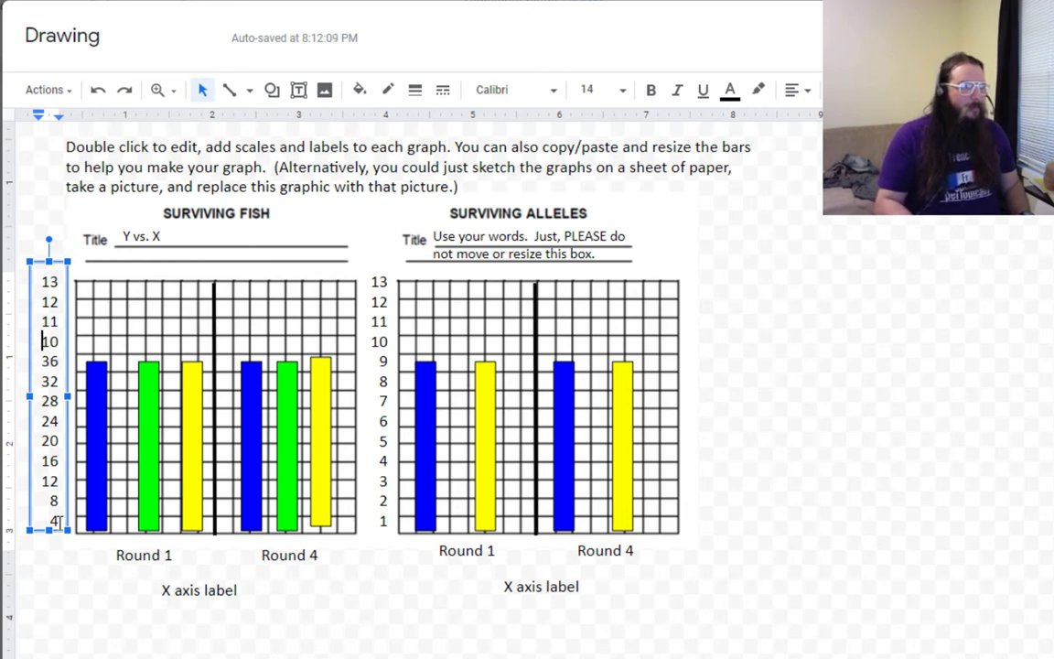
pyautogui.hotkey('shift', 'Right')
pyautogui.hotkey('shift', 'Right')
pyautogui.write('40')
pyautogui.press('Up')
pyautogui.hotkey('shift', 'Left')
pyautogui.hotkey('shift', 'Left')
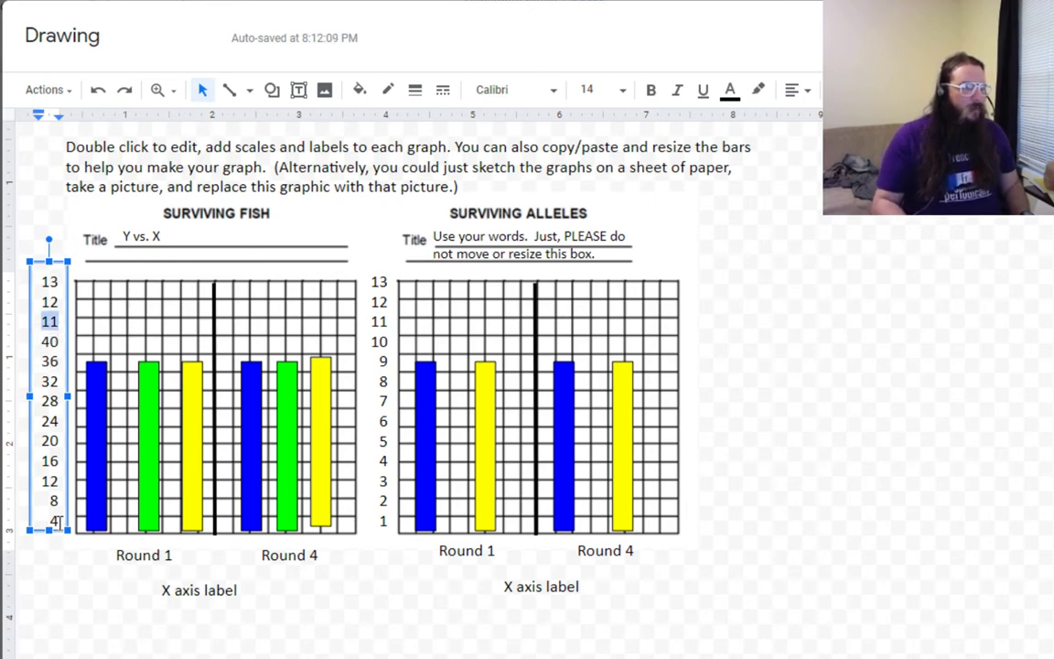
pyautogui.write('44')
pyautogui.hotkey('shift', 'Left')
pyautogui.hotkey('shift', 'Left')
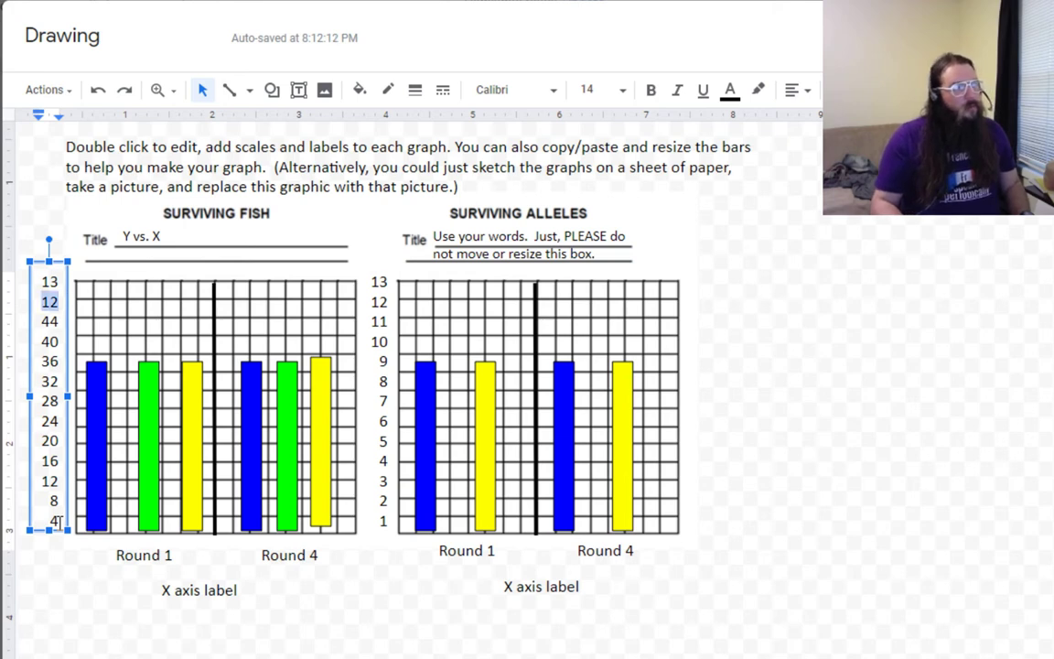
pyautogui.write('48')
pyautogui.press('Up')
pyautogui.hotkey('shift', 'Left')
pyautogui.hotkey('shift', 'Left')
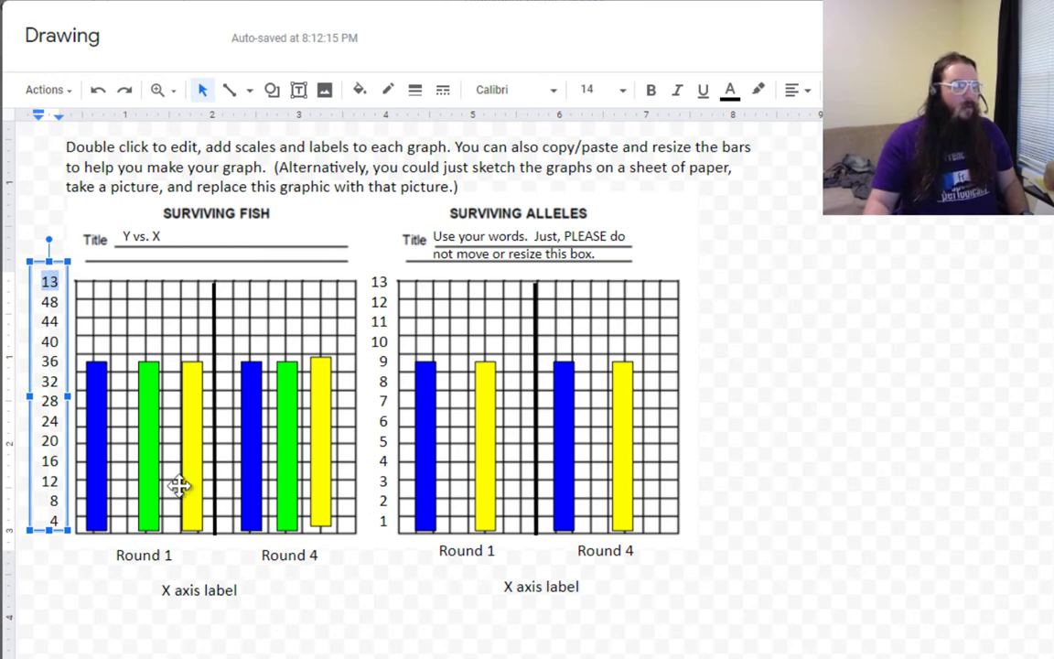
# Shorten the blue Round 1 bar to about 15 and change the top y-axis label from 13 to 52.
pyautogui.click(97, 370)
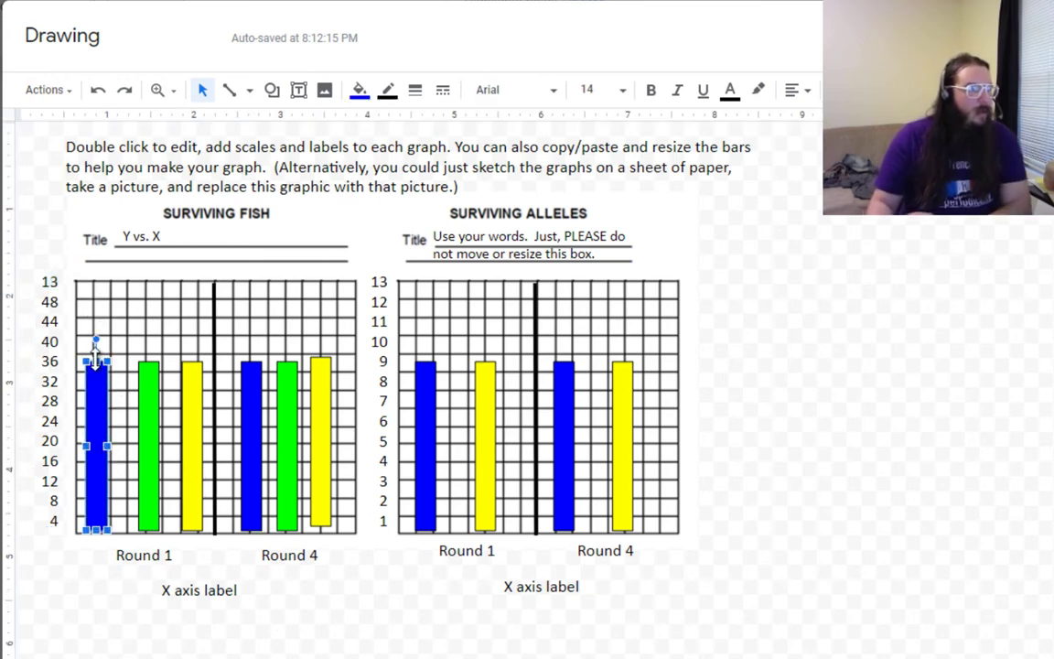
pyautogui.moveTo(96, 359); pyautogui.dragTo(97, 469)
pyautogui.doubleClick(51, 284)
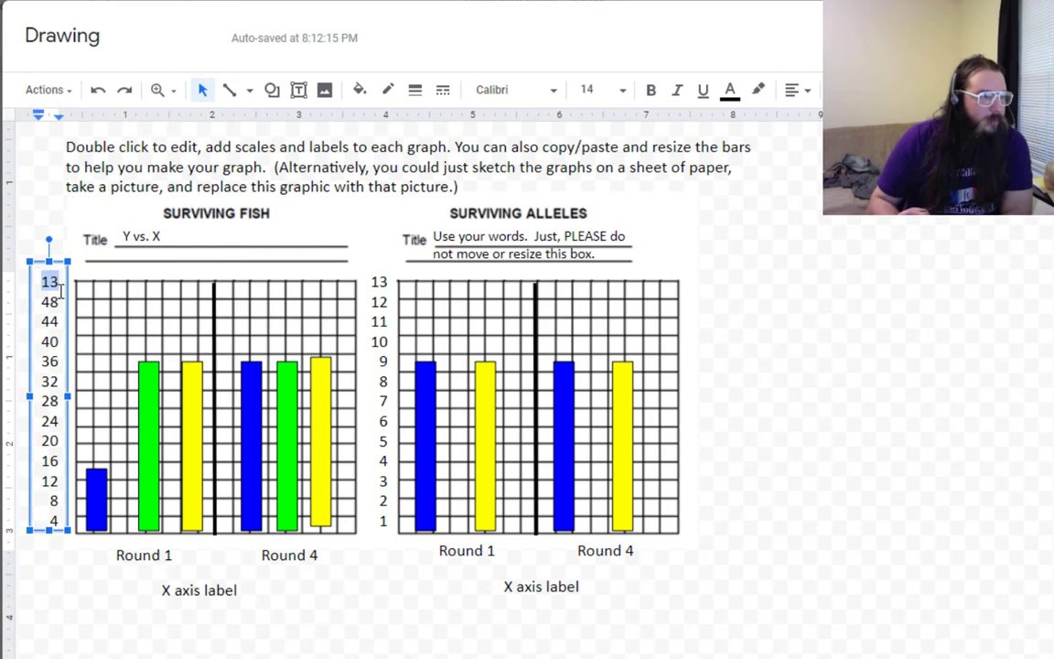
pyautogui.write('52')
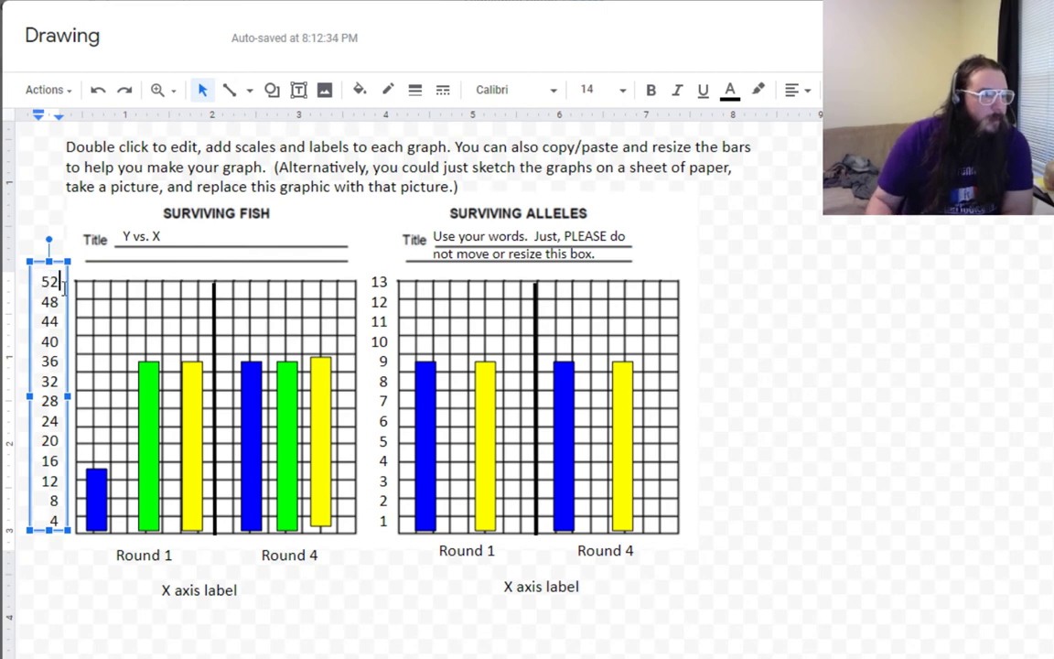
# Raise the green Round 1 bar to about 46.
pyautogui.click(146, 366)
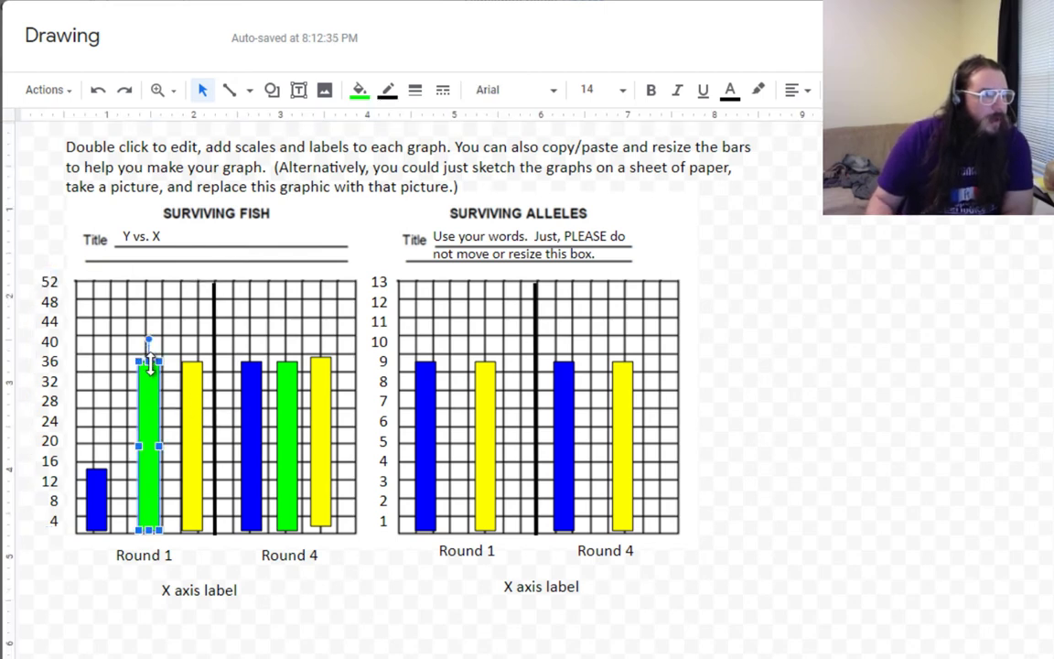
pyautogui.moveTo(148, 358); pyautogui.dragTo(146, 313)
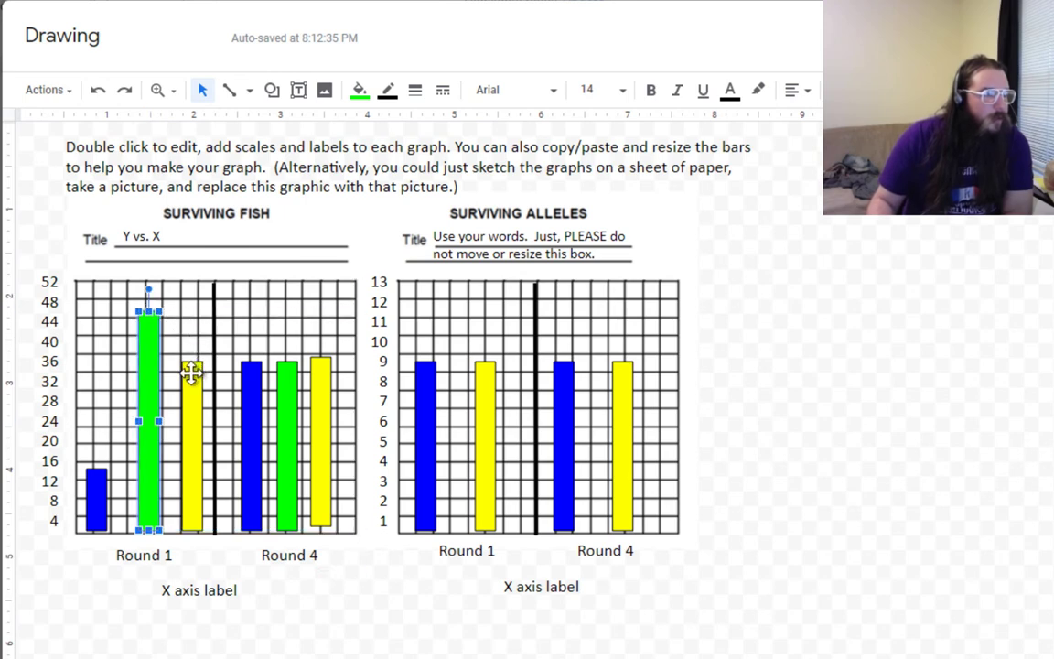
pyautogui.click(191, 366)
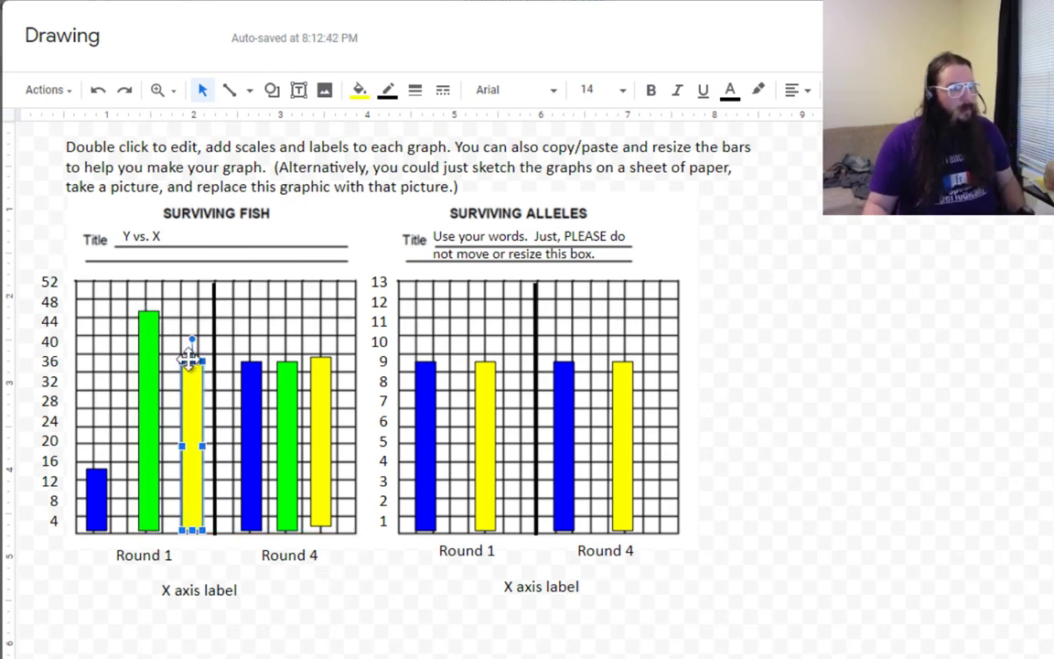
# Check values with 45-13 and -100 in Calculator, then raise the yellow Round 1 bar to about 40.
pyautogui.hotkey('alt', 'space')
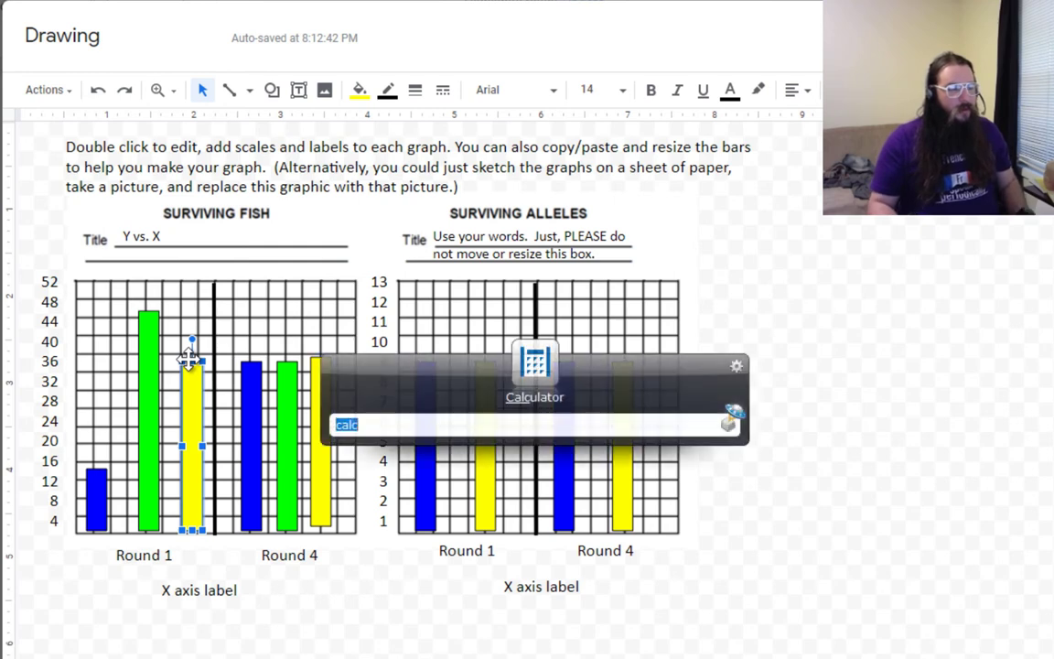
pyautogui.press('Return')
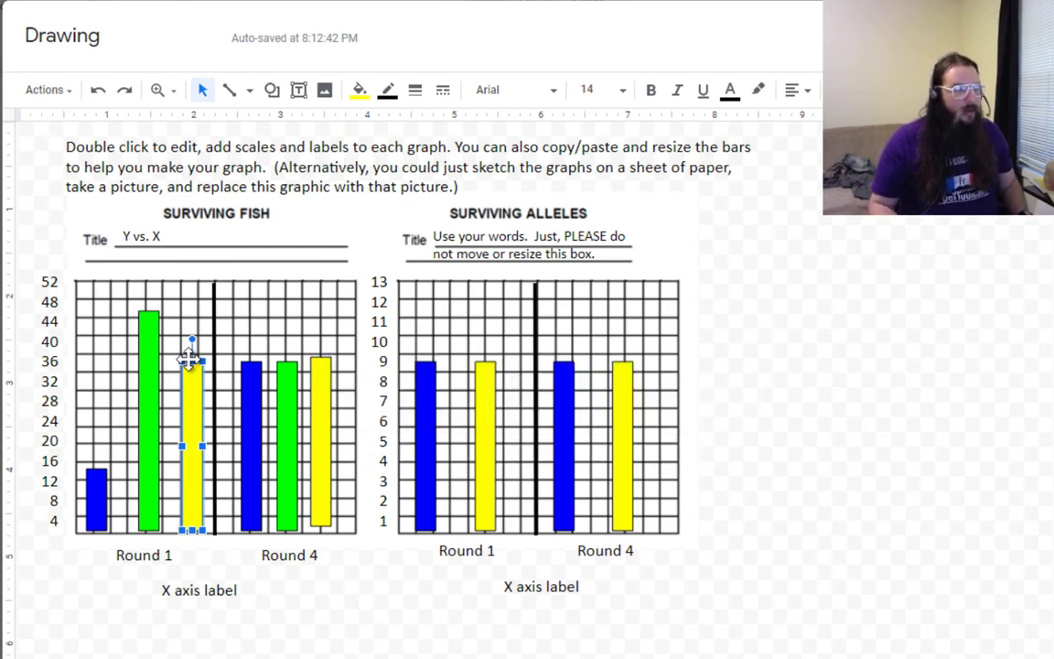
pyautogui.write('45-')
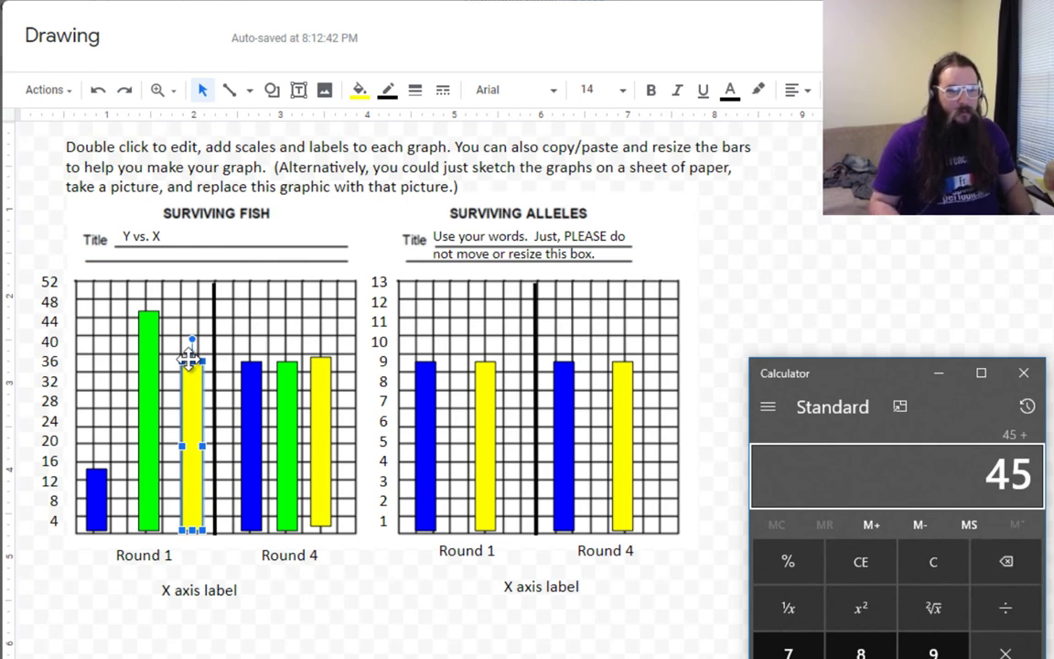
pyautogui.write('13')
pyautogui.press('Return')
pyautogui.write('-100')
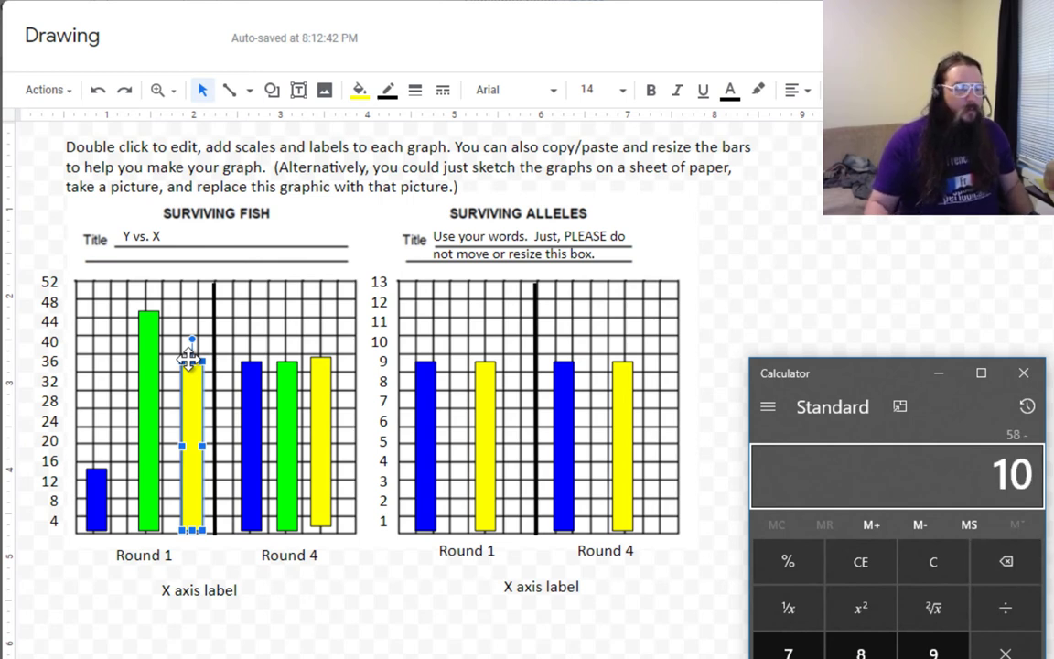
pyautogui.press('Return')
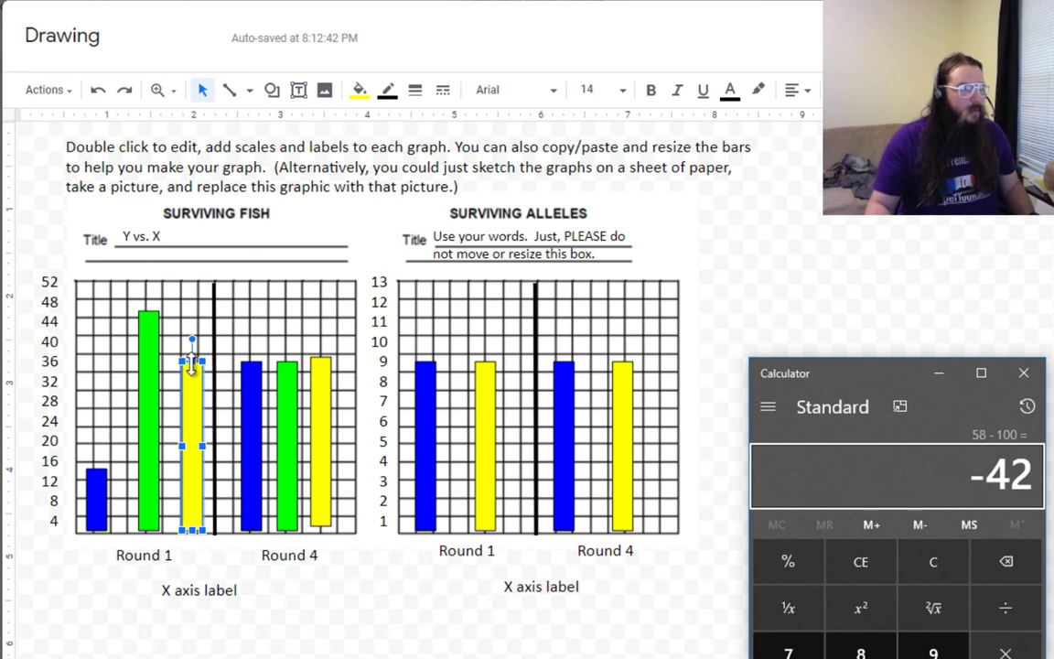
pyautogui.hotkey('alt', 'Tab')
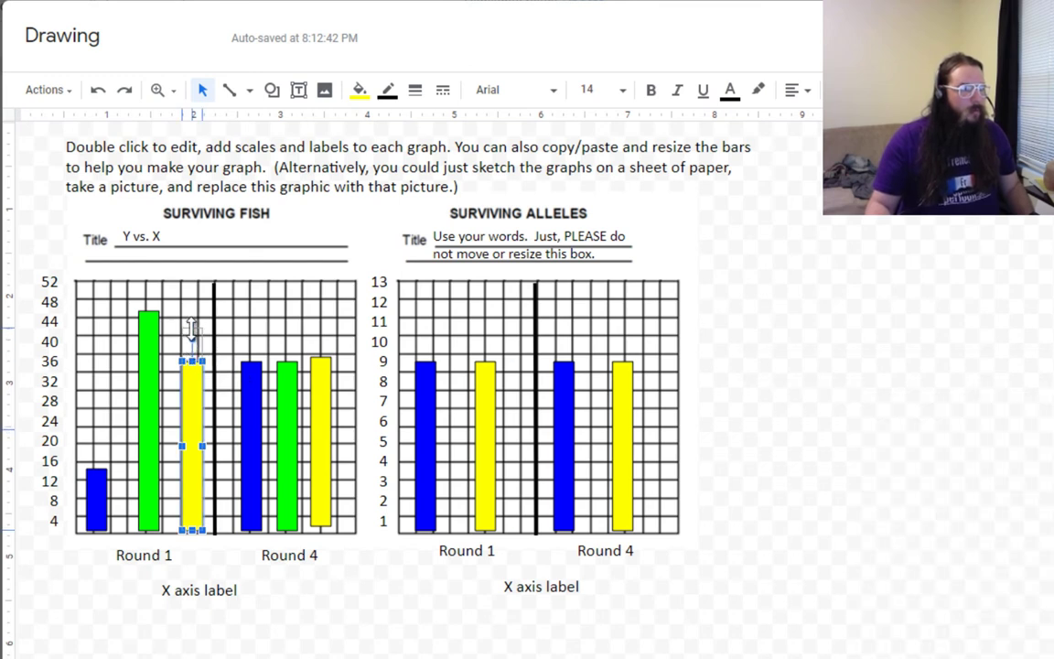
pyautogui.moveTo(192, 362); pyautogui.dragTo(192, 332)
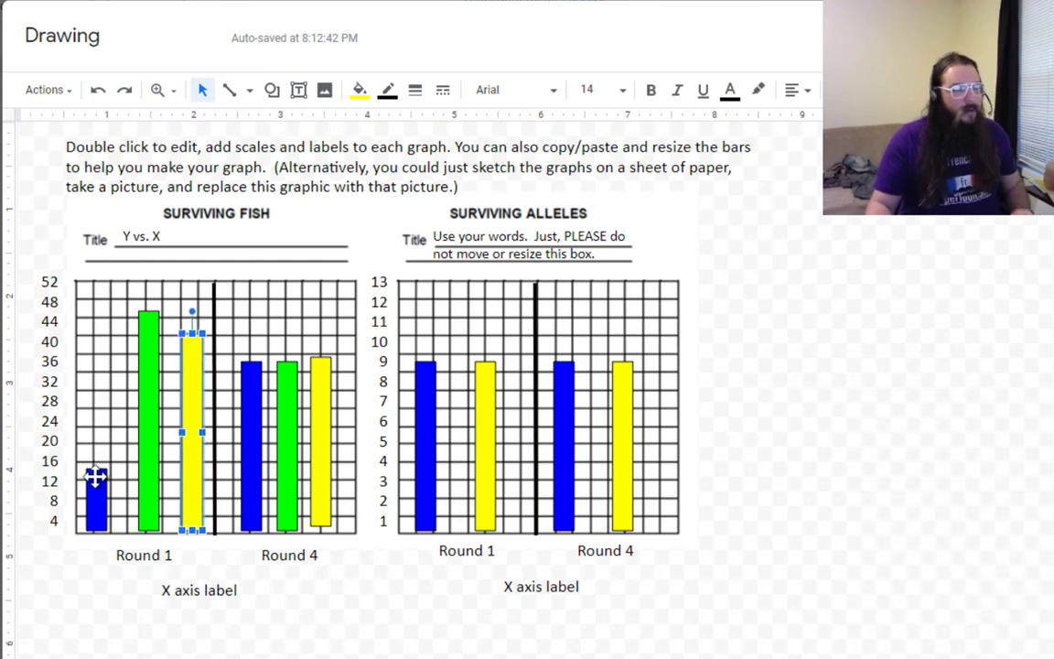
# Widen the blue Round 4 bar to the left and shorten it to about 26.
pyautogui.click(95, 476)
pyautogui.click(247, 388)
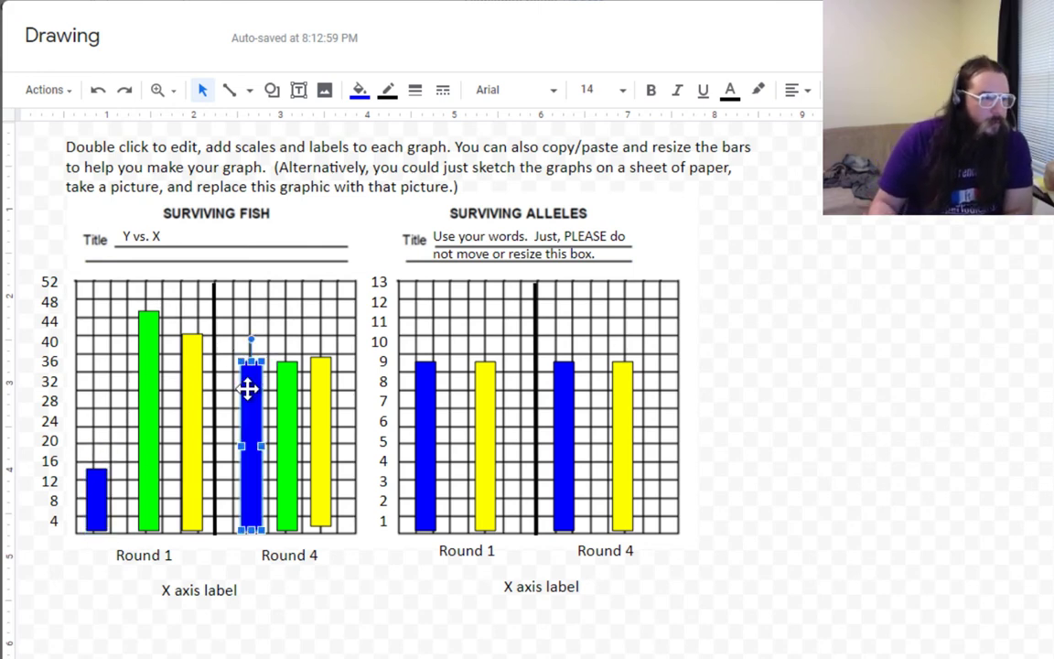
pyautogui.moveTo(240, 445); pyautogui.dragTo(228, 444)
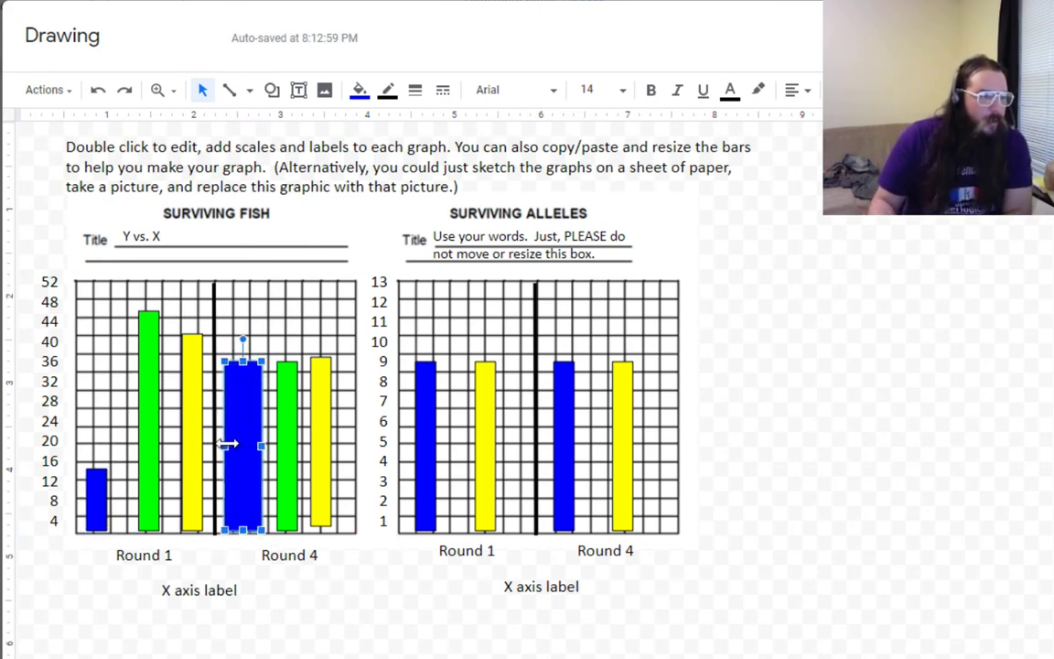
pyautogui.moveTo(242, 364); pyautogui.dragTo(243, 414)
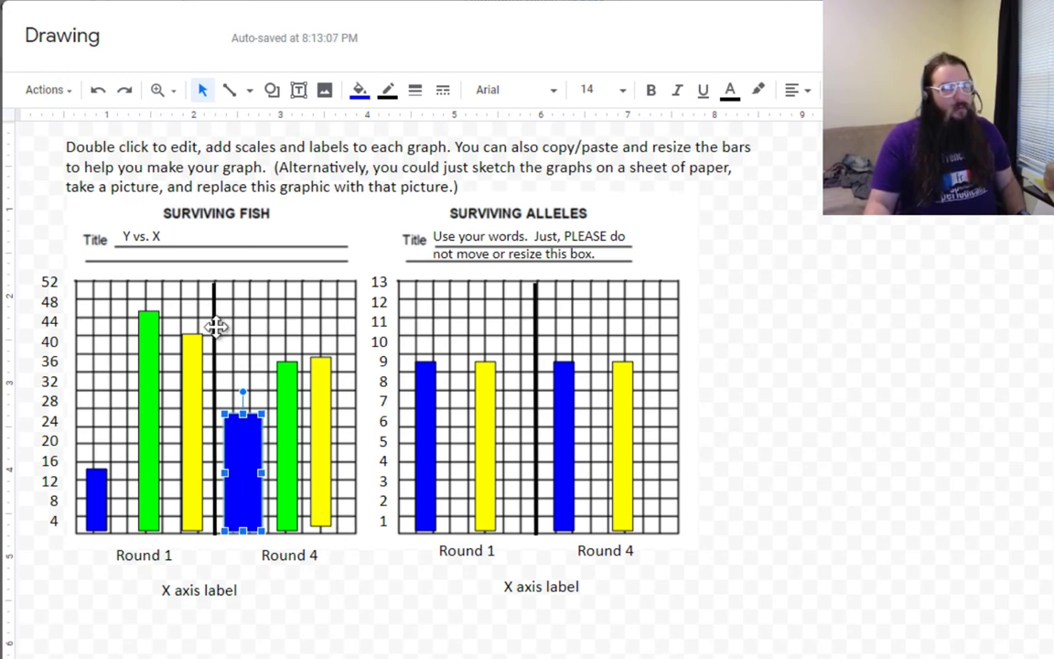
pyautogui.click(145, 235)
# Overwrite the Surviving Alleles title with 'Change these words!' and 'DO NOT MOVE THEM!' on two lines.
pyautogui.click(499, 247)
pyautogui.tripleClick(495, 245)
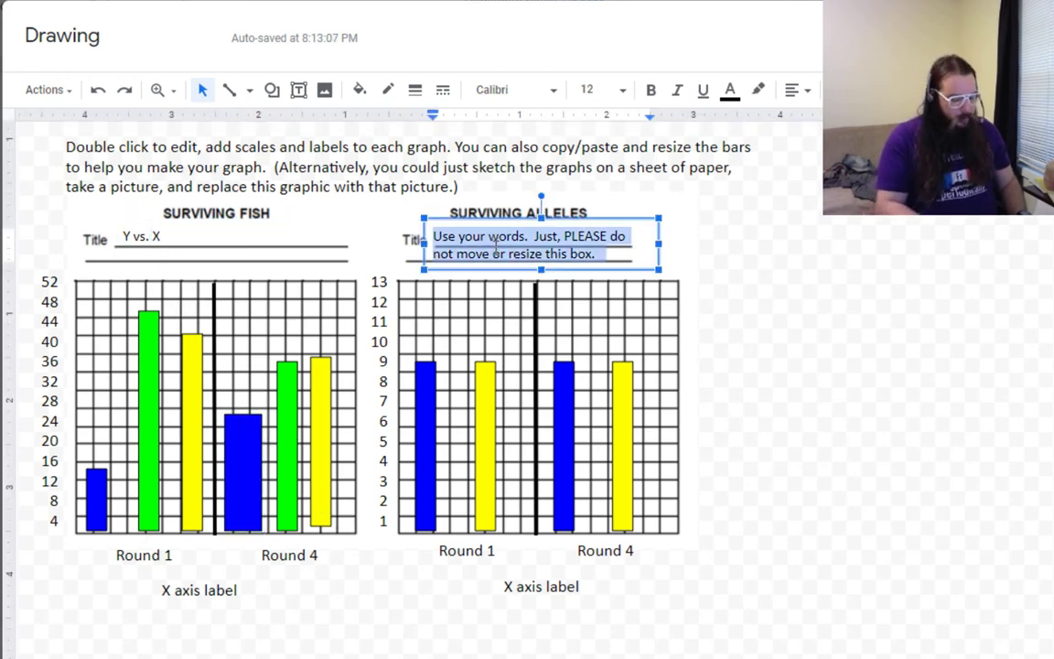
pyautogui.write('Change th')
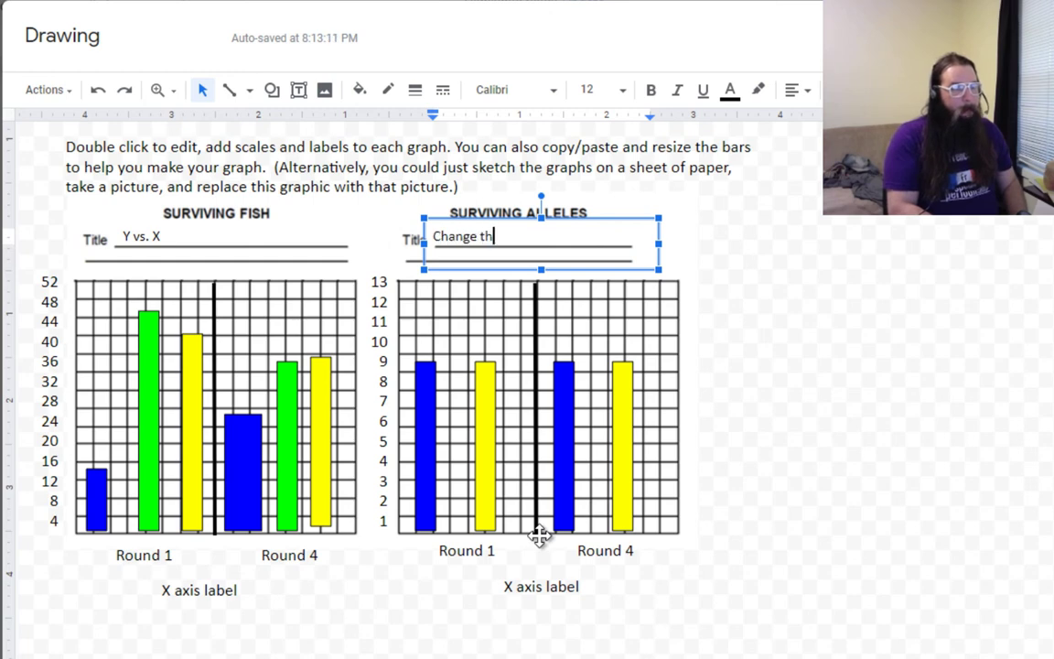
pyautogui.write('ese words!')
pyautogui.press('Return')
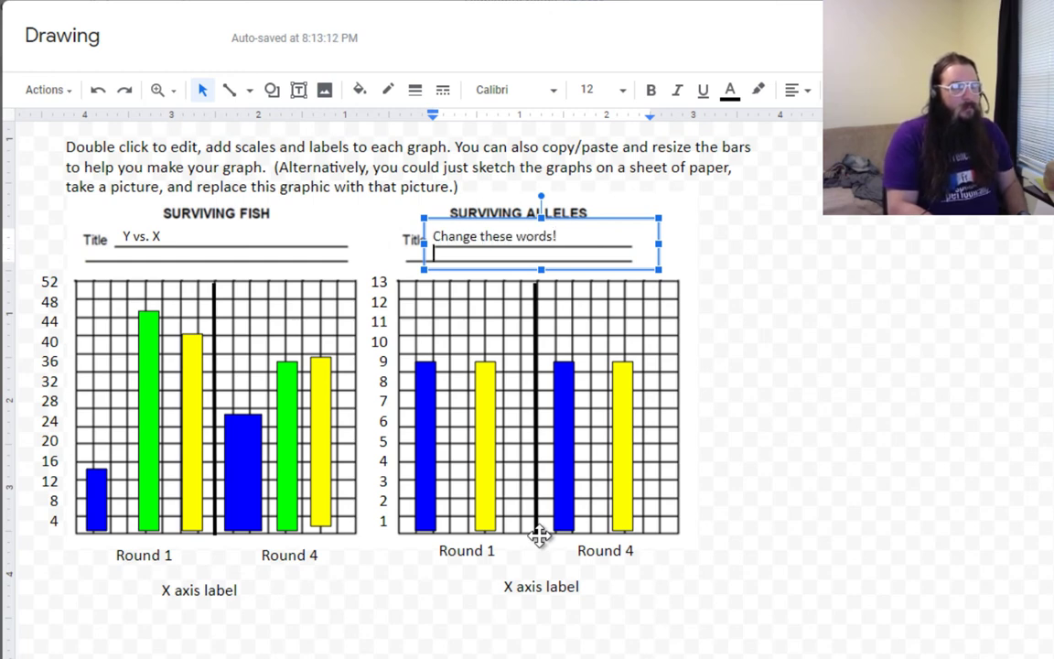
pyautogui.write('DO NOT MOVE')
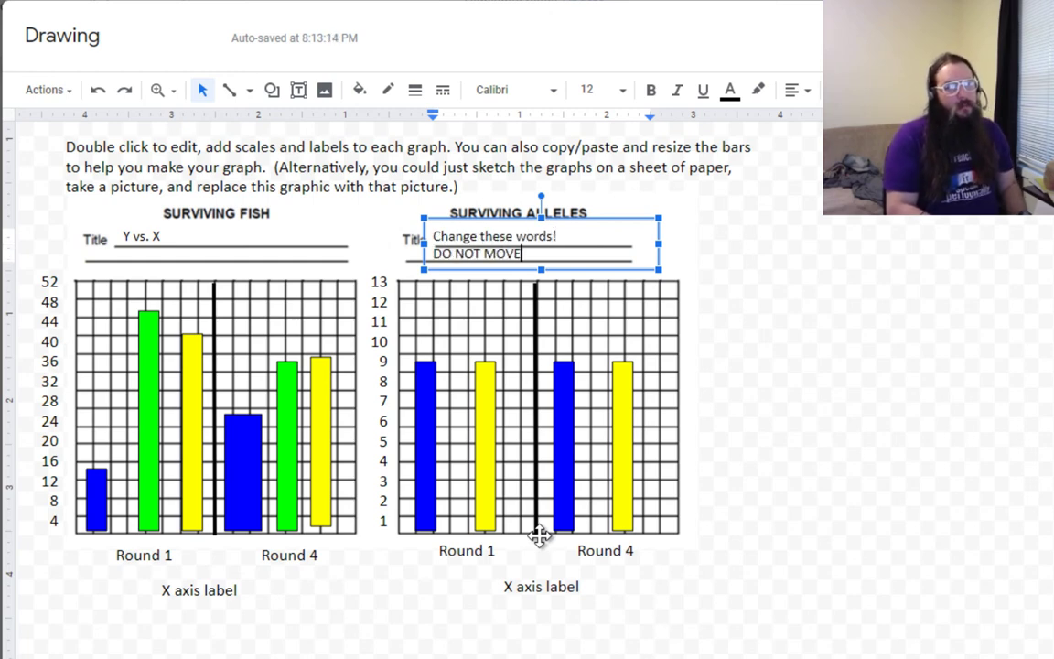
pyautogui.write(' THEM!')
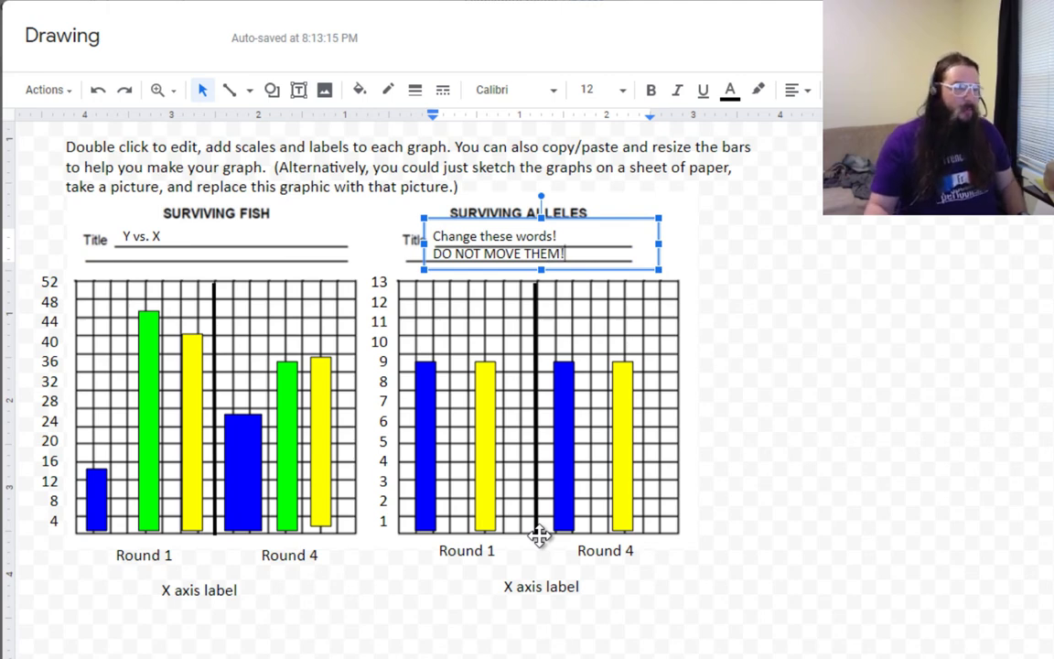
# Delete the yellow Round 4 bar, restore it with undo, and exit the drawing editor.
pyautogui.click(235, 426)
pyautogui.click(288, 446)
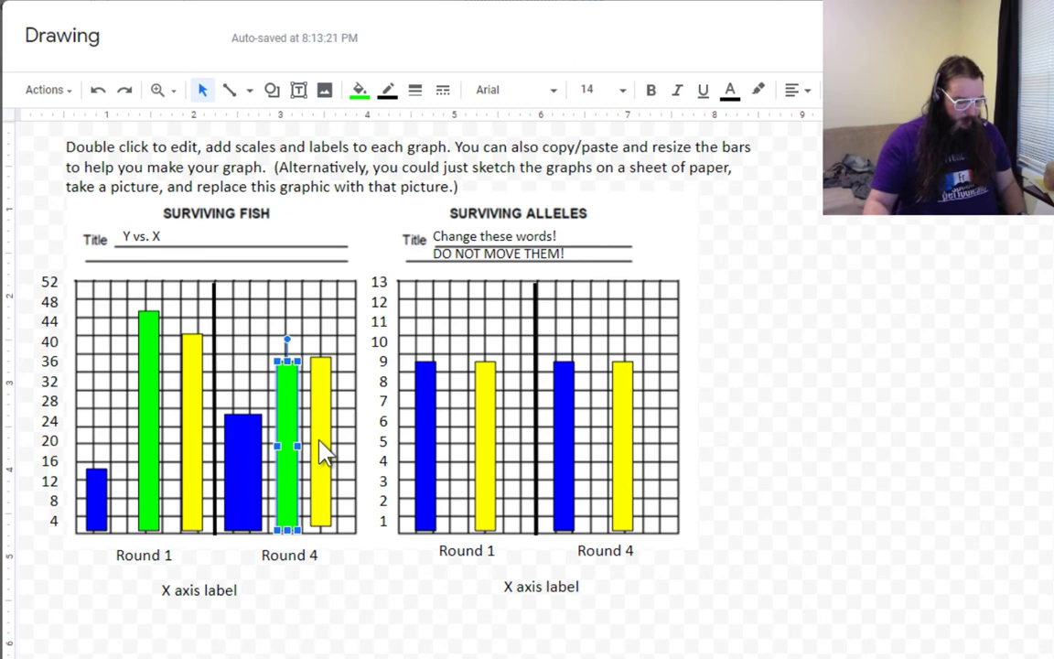
pyautogui.click(325, 451)
pyautogui.press('Delete')
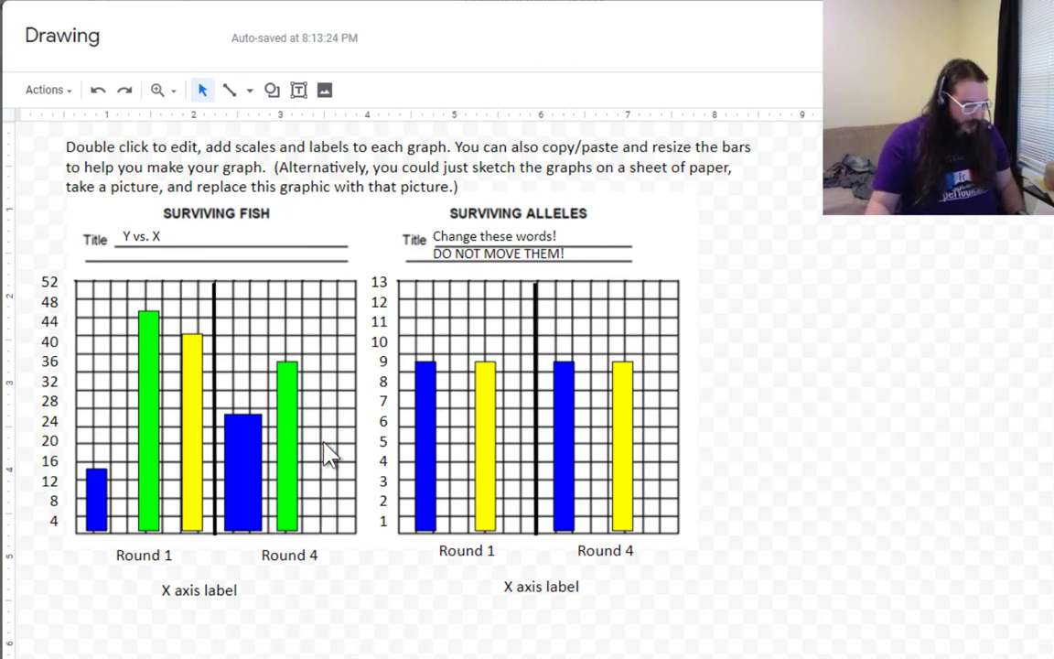
pyautogui.hotkey('ctrl', 'z')
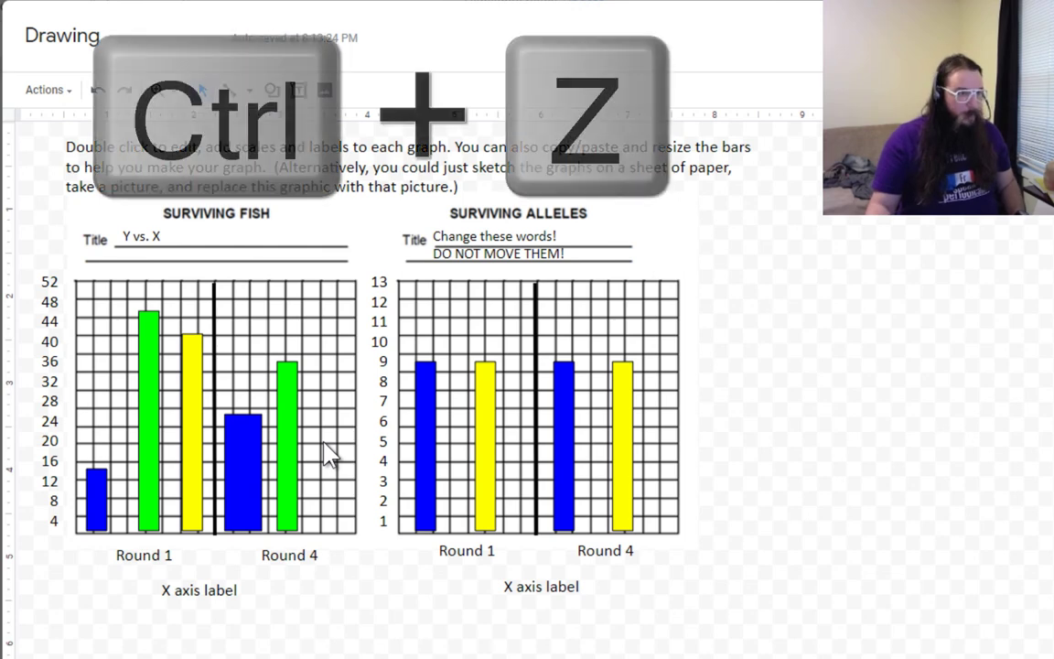
pyautogui.hotkey('ctrl', 'z')
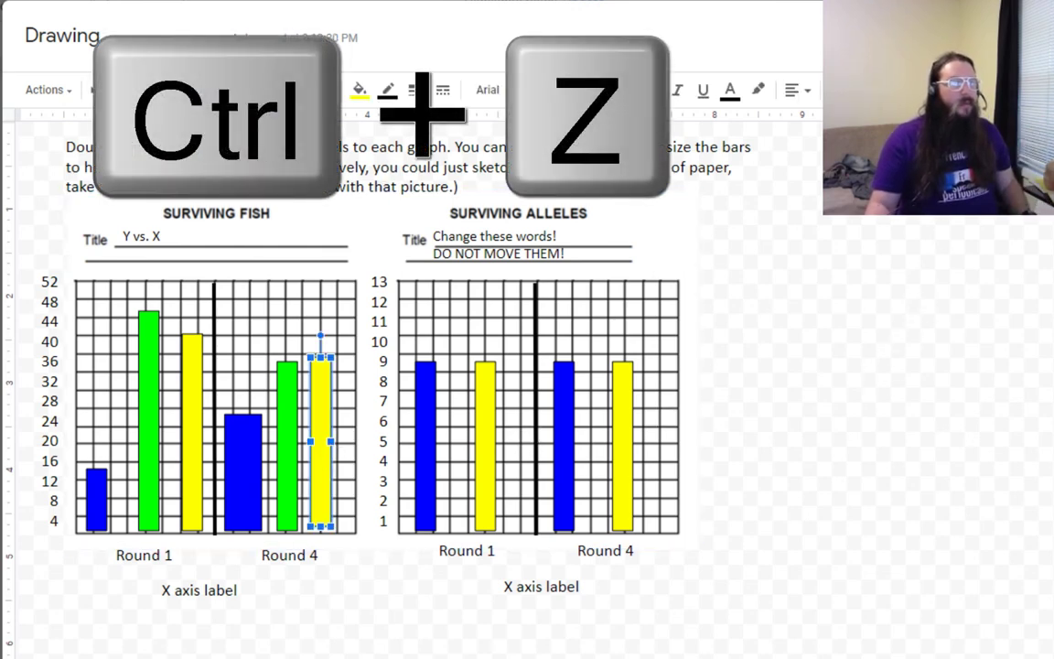
pyautogui.press('Escape')
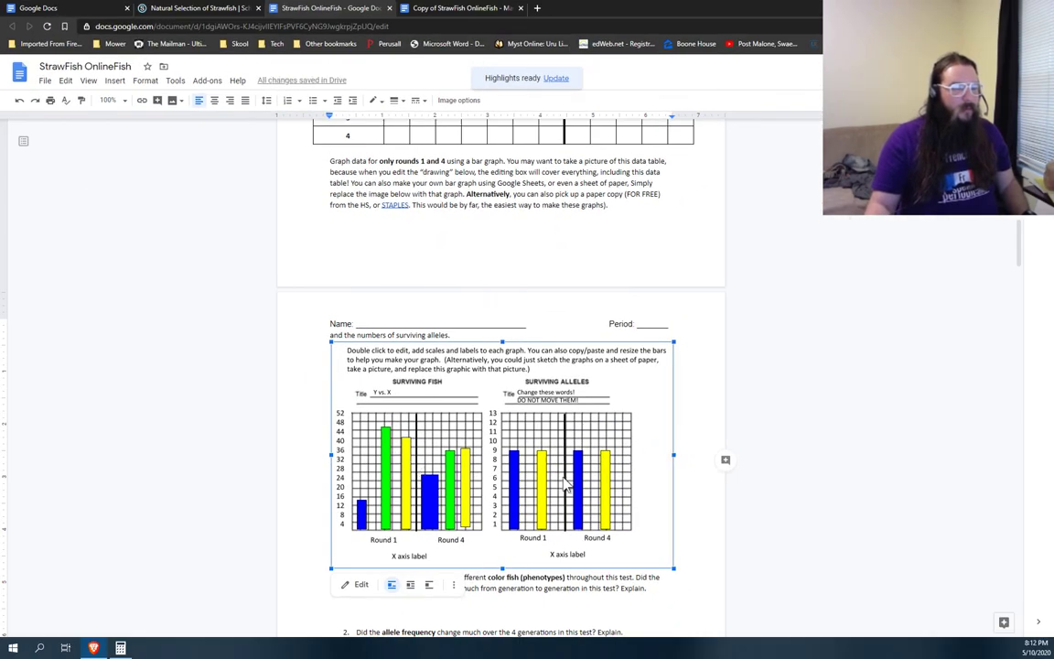
pyautogui.scroll(-15, 494, 503)
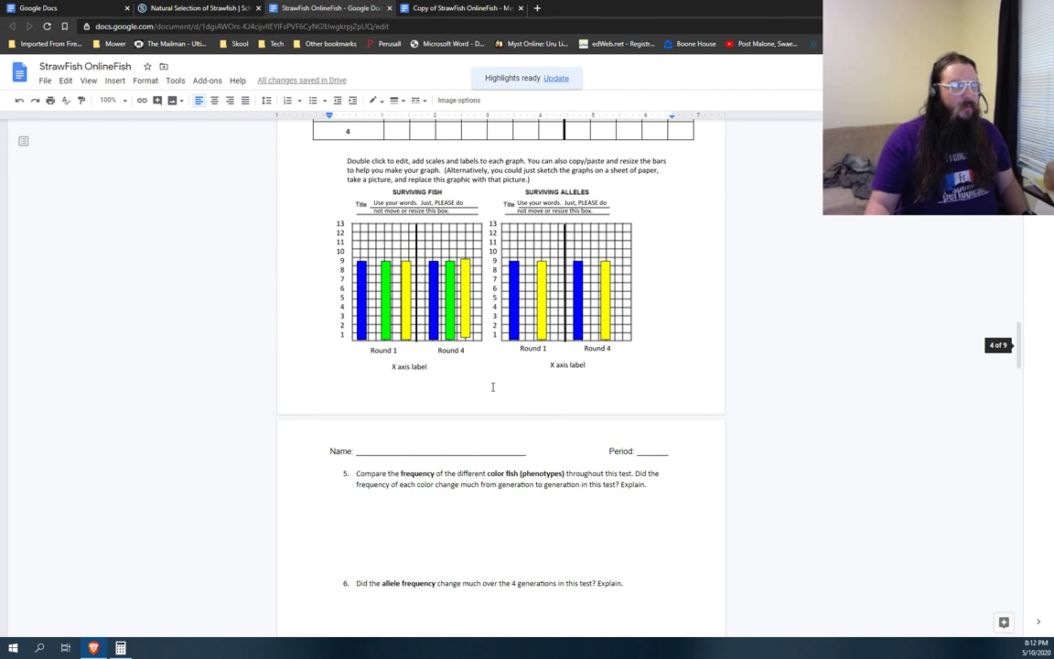
pyautogui.doubleClick(466, 309)
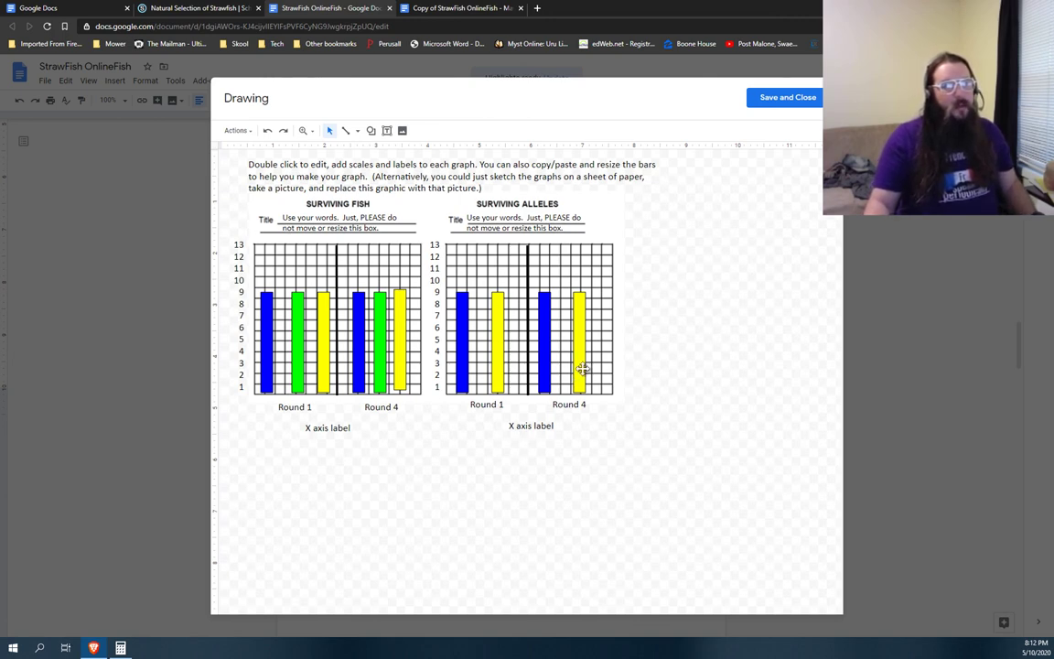
pyautogui.click(783, 99)
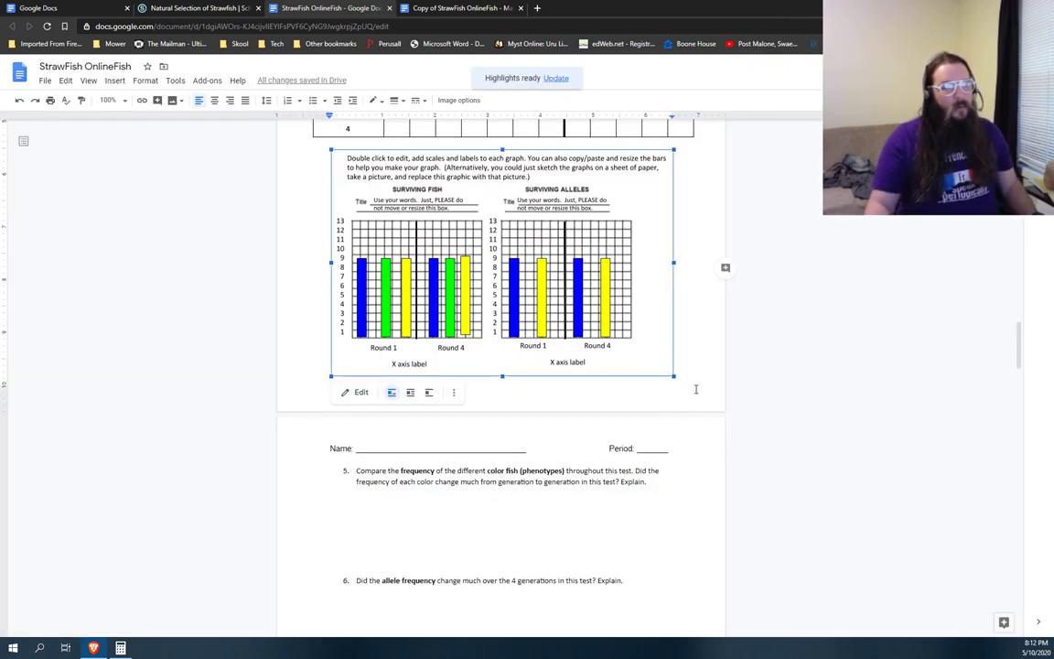
pyautogui.scroll(-5, 695, 389)
pyautogui.scroll(-10, 695, 389)
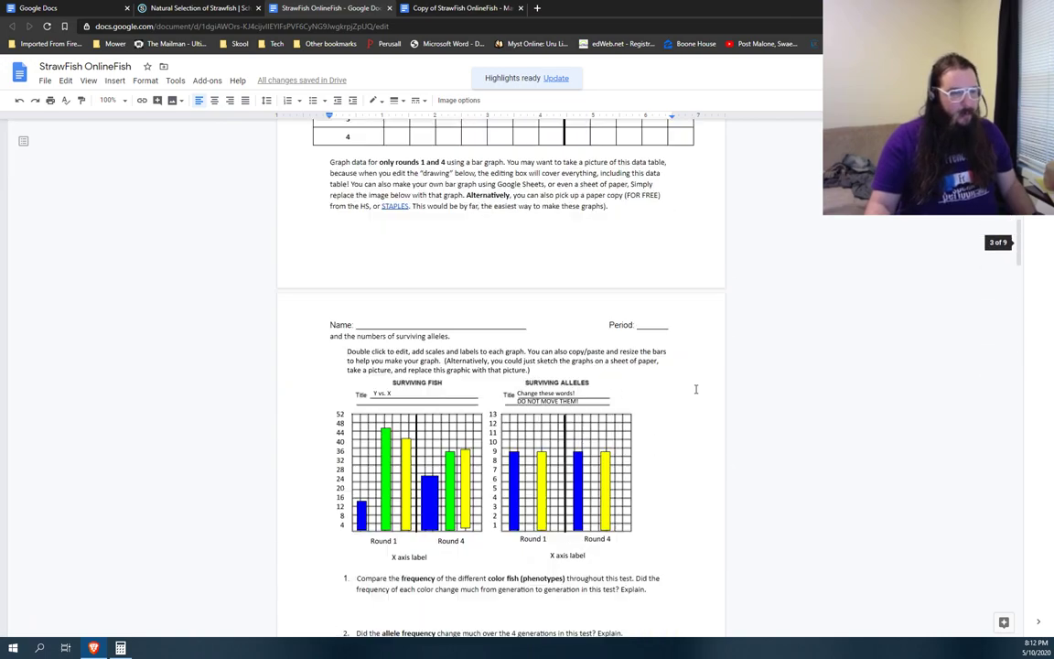
pyautogui.scroll(-10, 694, 391)
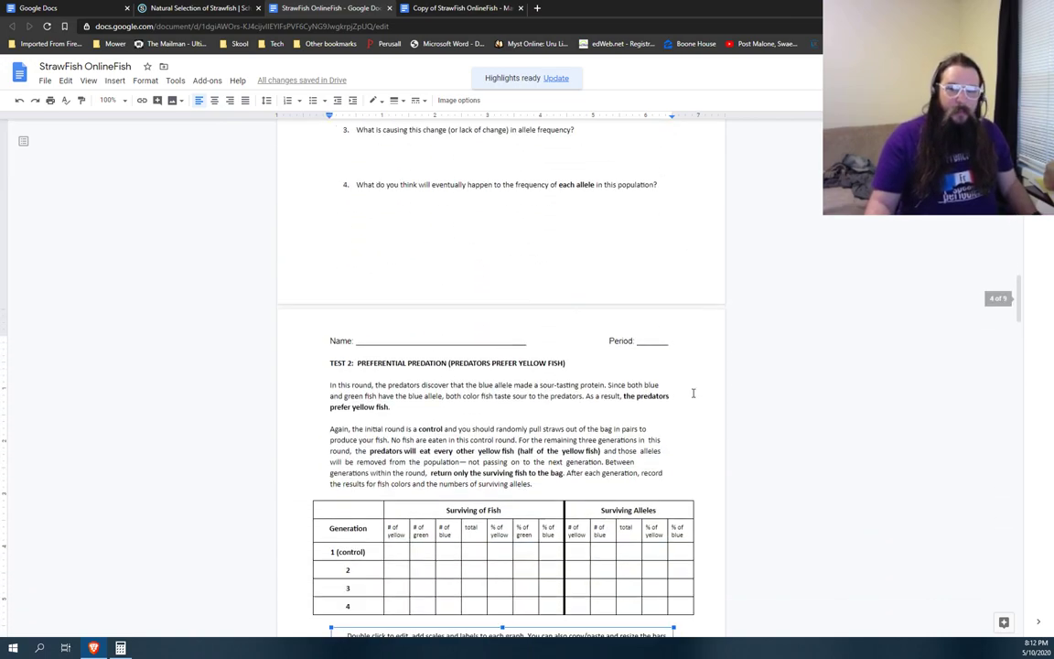